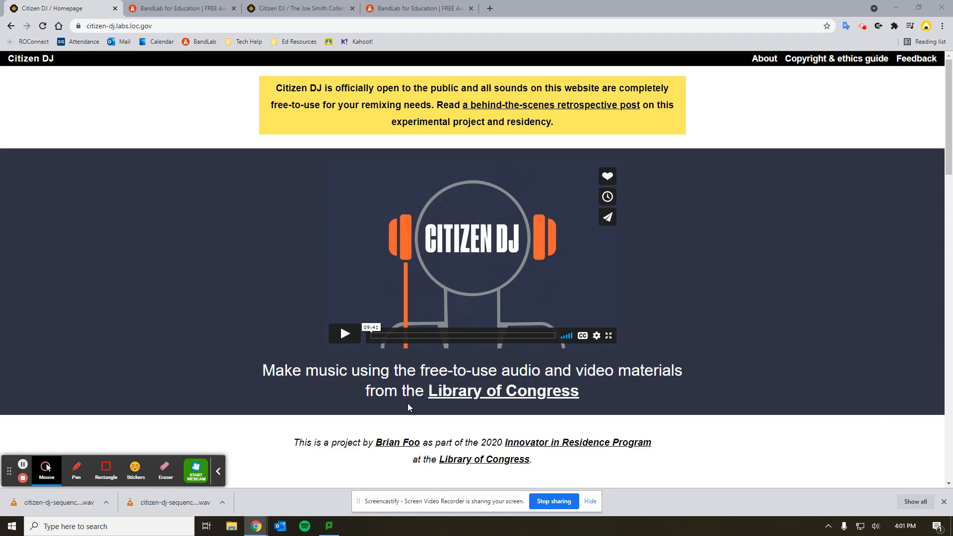
# Step: Look through the sound collections offered on the Citizen DJ homepage
pyautogui.scroll(-1, 425, 262)
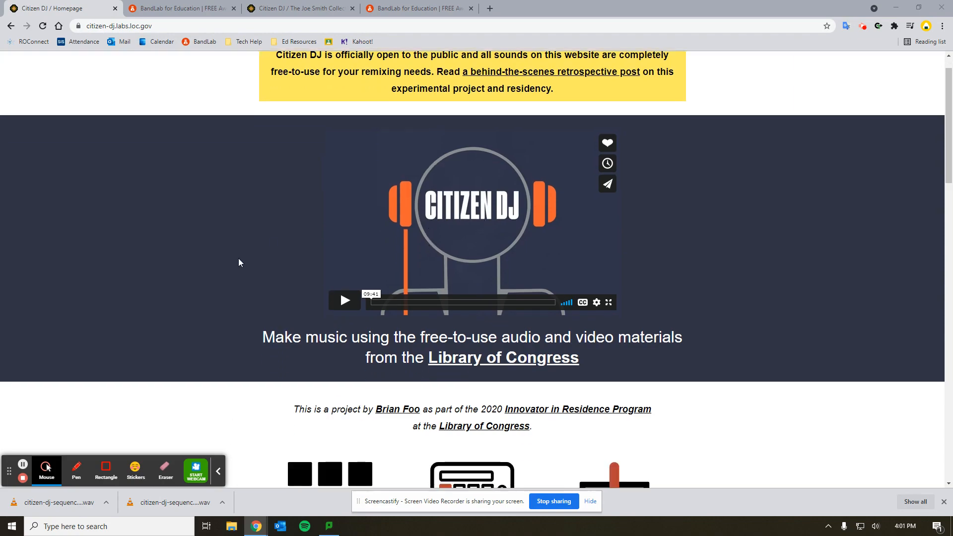
pyautogui.scroll(-10, 239, 261)
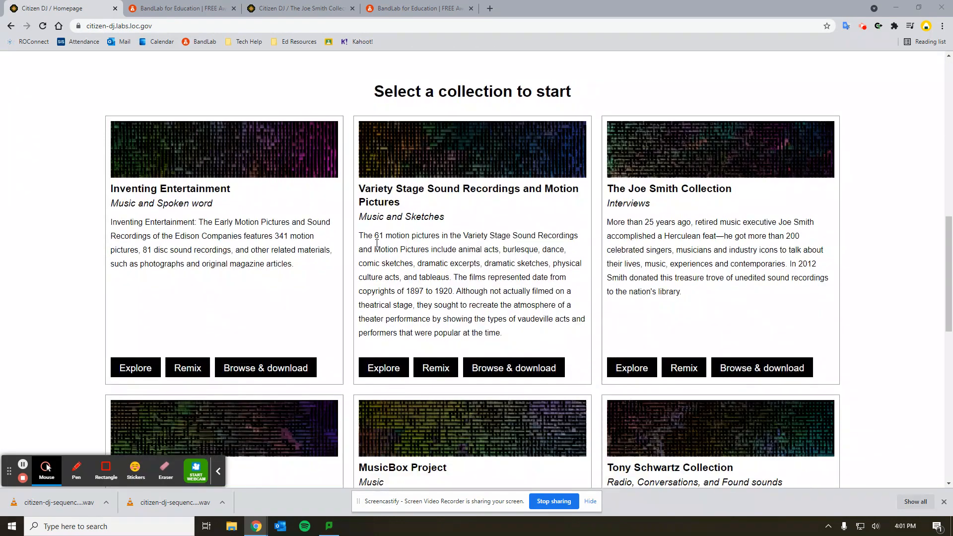
pyautogui.scroll(-8, 660, 165)
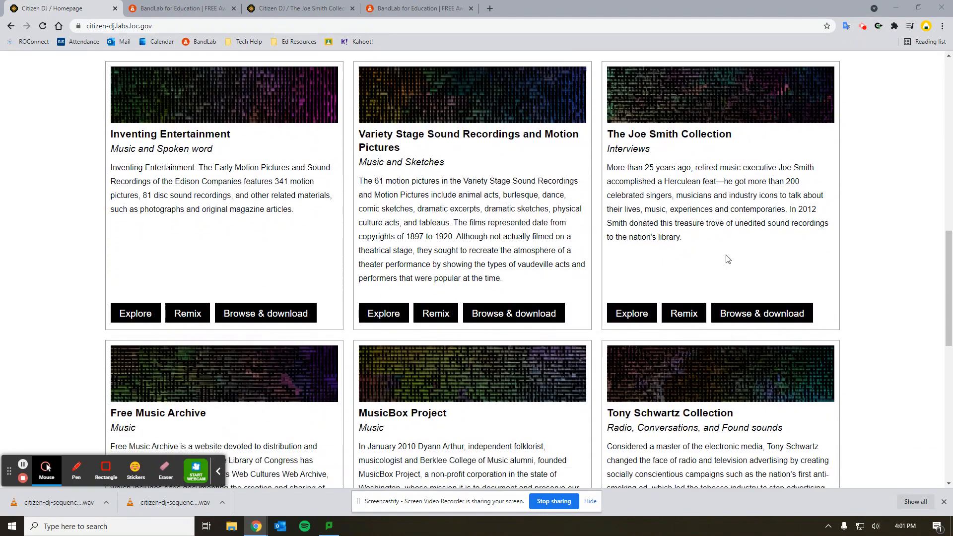
pyautogui.scroll(-2, 471, 277)
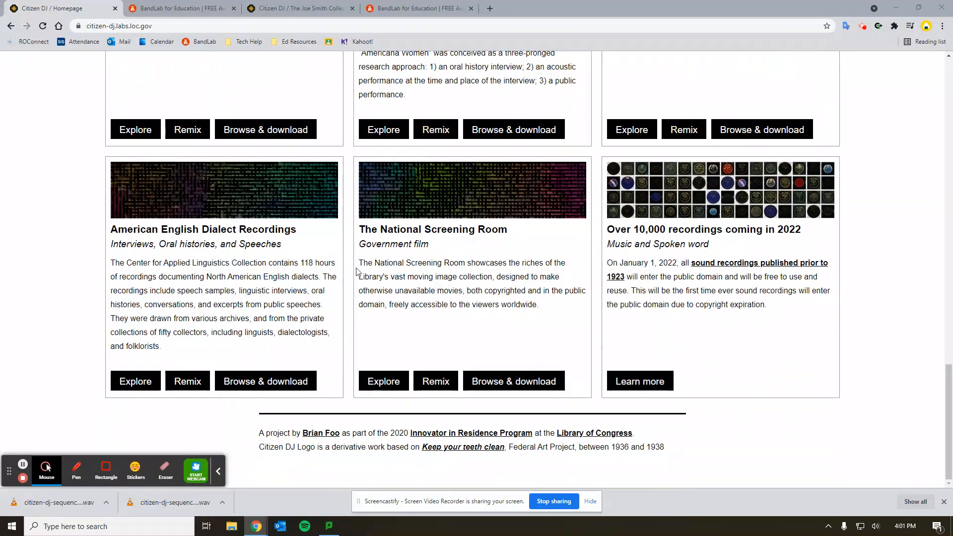
pyautogui.scroll(5, 353, 279)
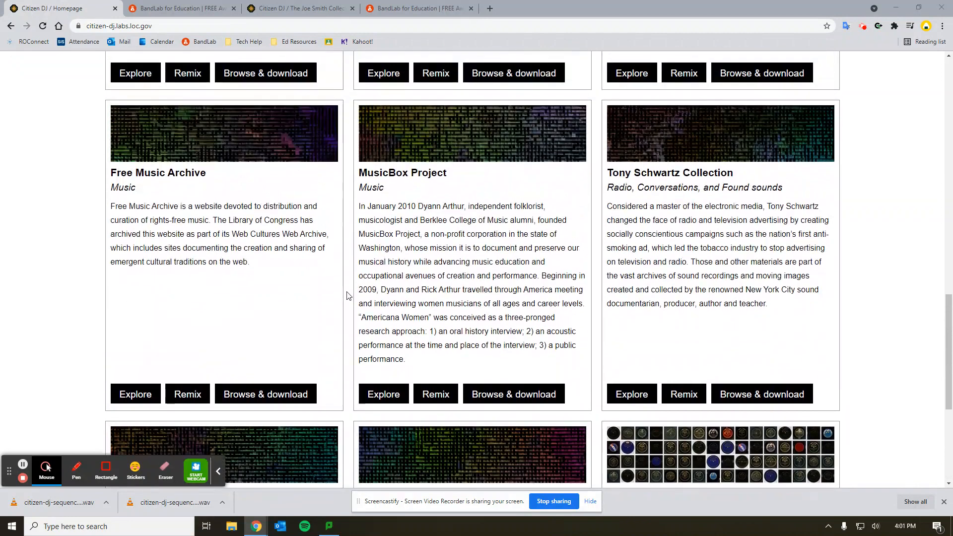
pyautogui.scroll(1, 348, 295)
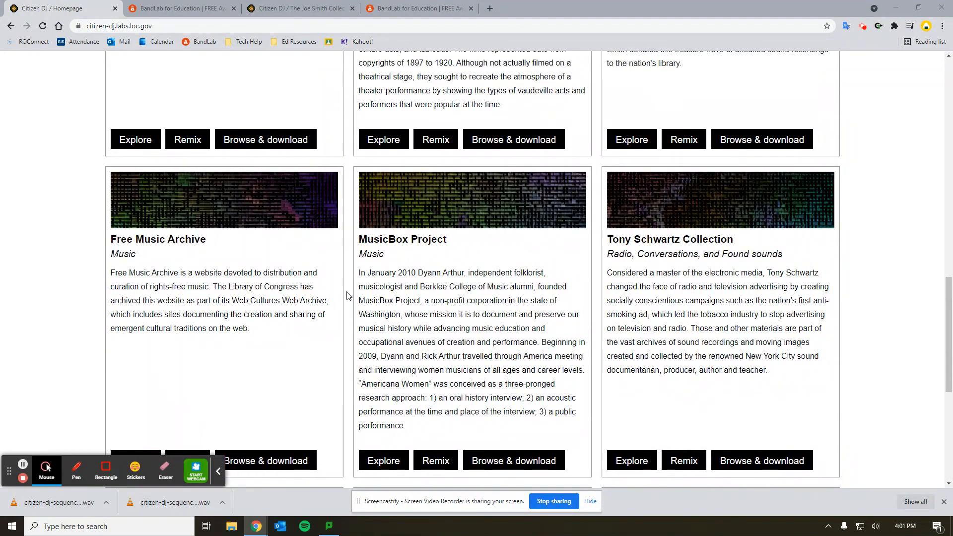
pyautogui.scroll(5, 348, 295)
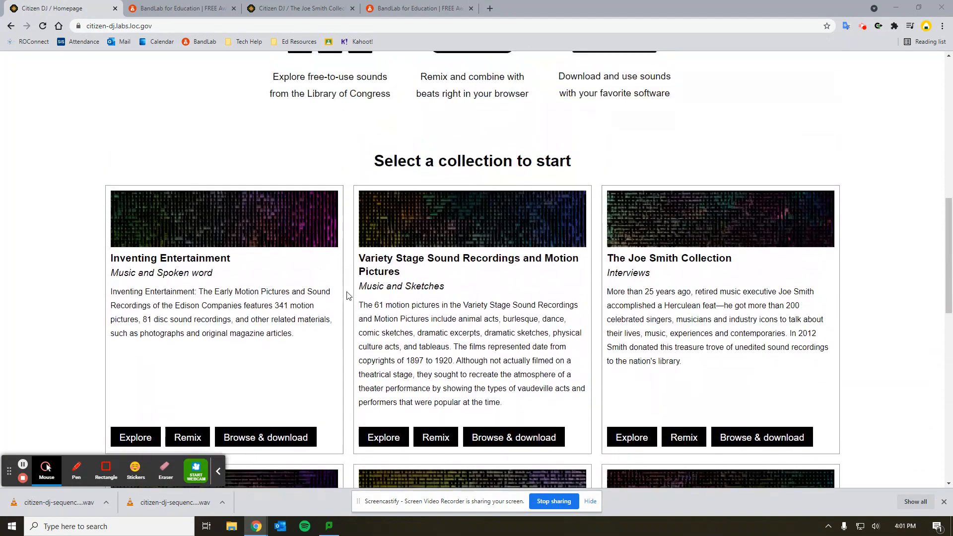
pyautogui.scroll(-1, 348, 296)
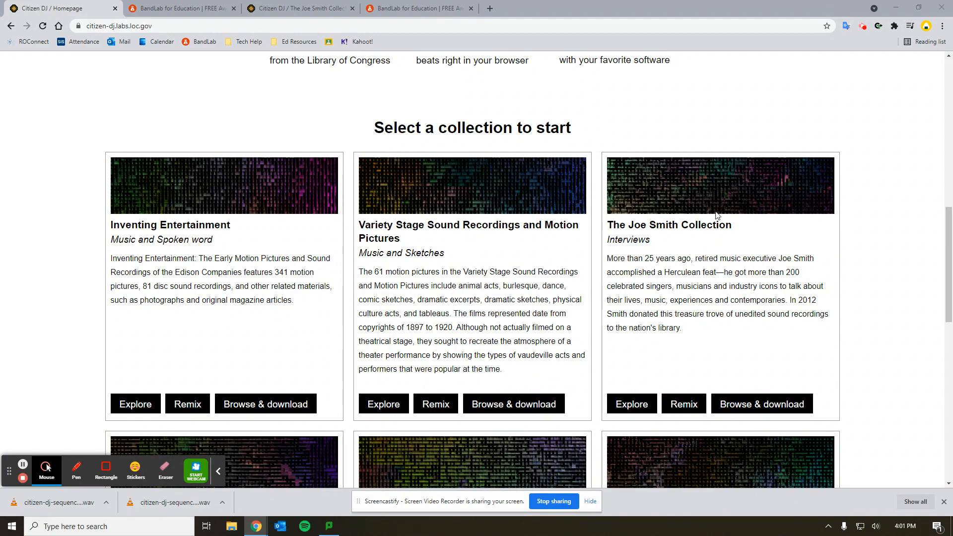
# Step: Open the Free Music Archive collection for remixing
pyautogui.scroll(-3, 698, 281)
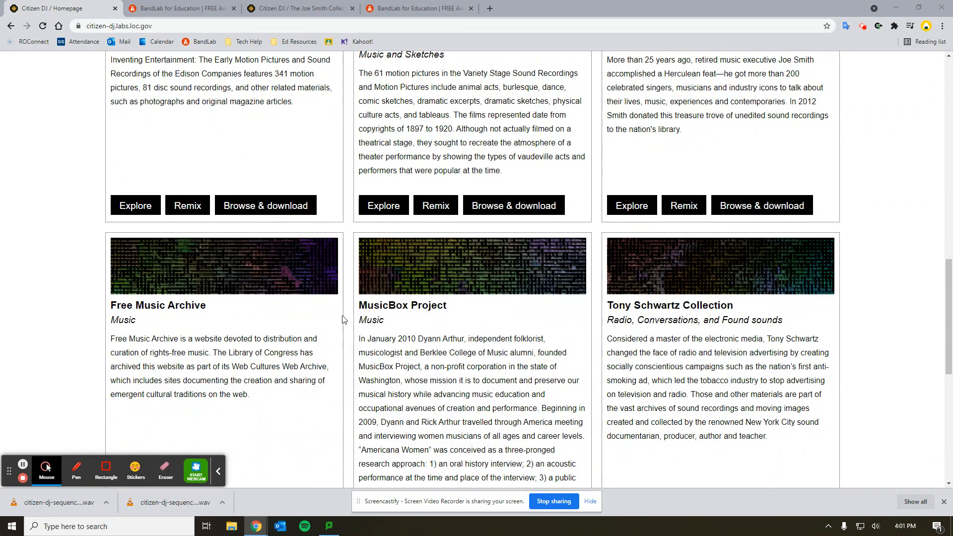
pyautogui.scroll(-2, 344, 319)
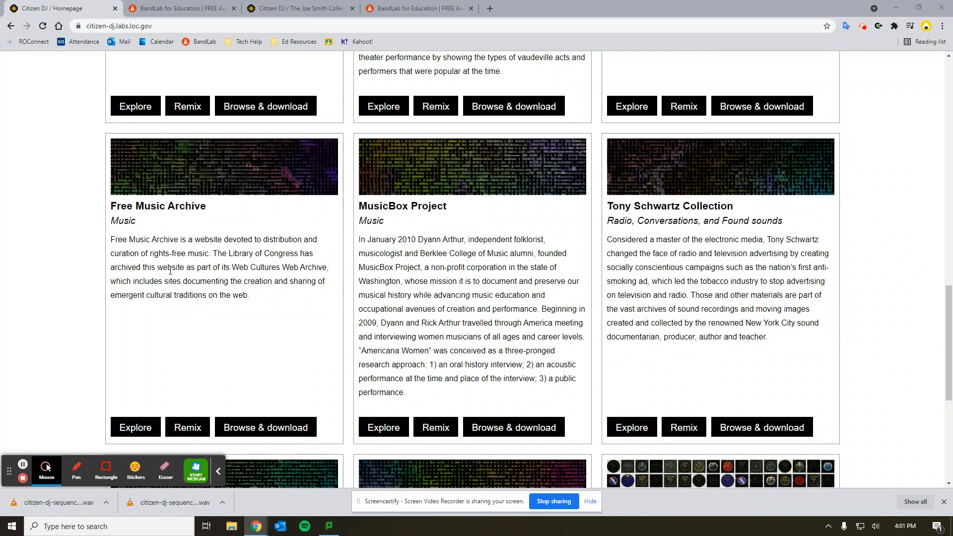
pyautogui.click(189, 430)
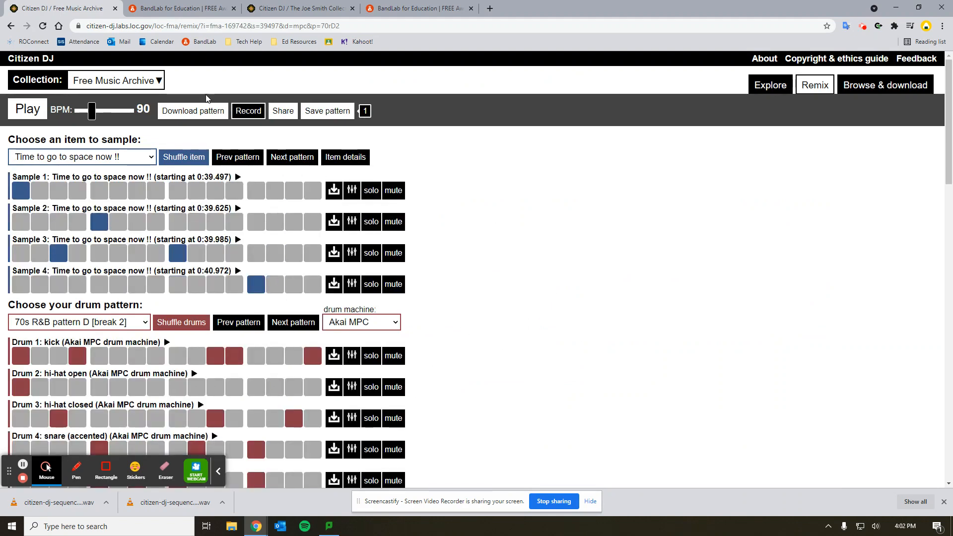
# Step: Check which collections can be chosen, keep Free Music Archive, and set the tempo to 103 BPM
pyautogui.click(111, 82)
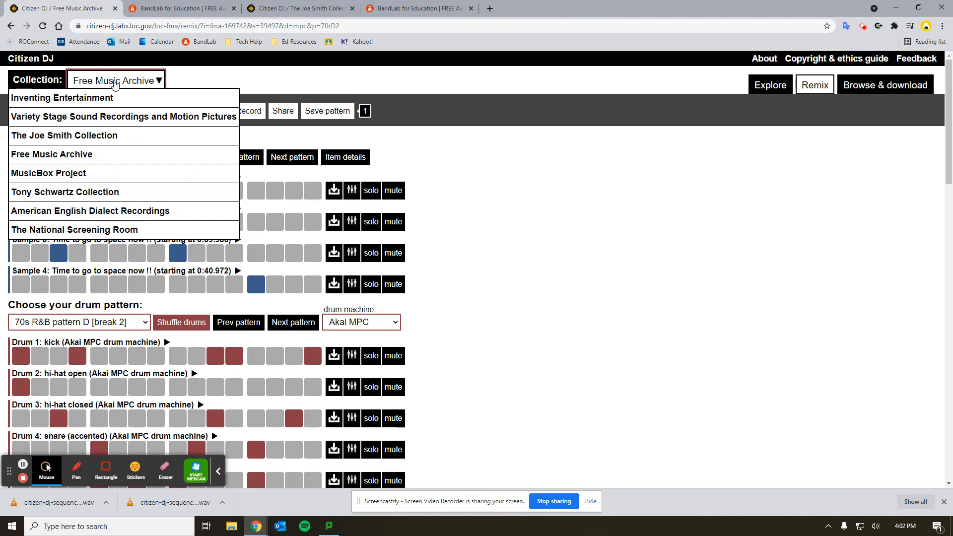
pyautogui.click(187, 80)
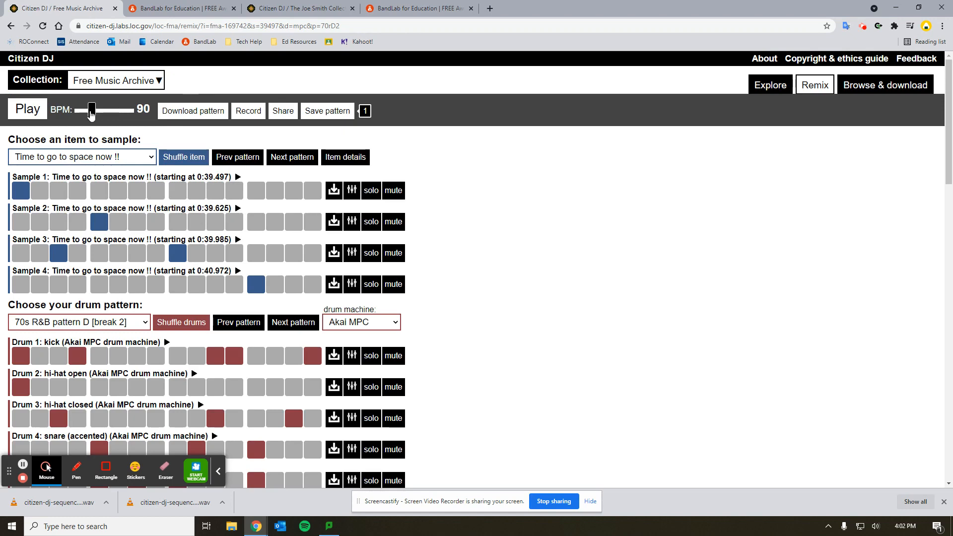
pyautogui.moveTo(91, 112)
pyautogui.mouseDown()
pyautogui.moveTo(113, 113)
pyautogui.moveTo(90, 116)
pyautogui.moveTo(97, 115)
pyautogui.mouseUp()
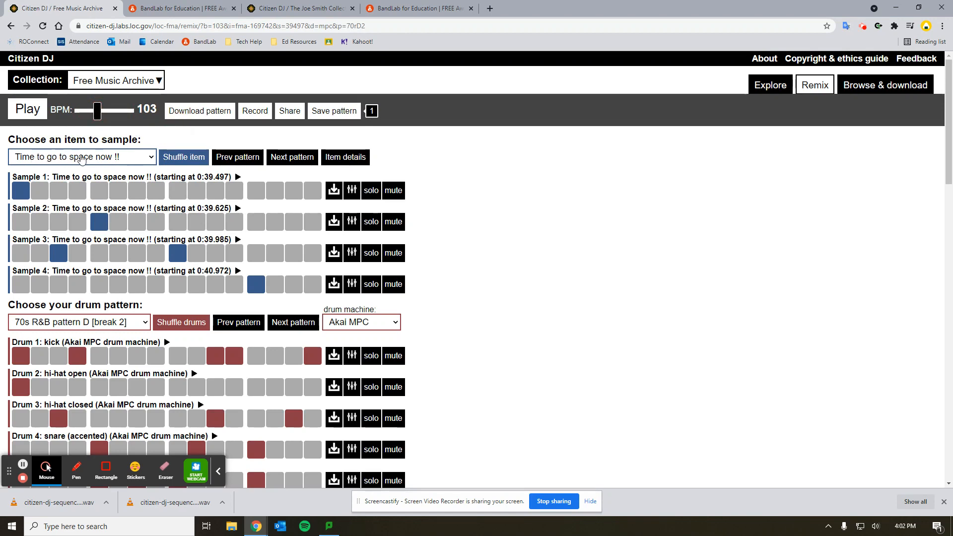
# Step: Look through the list of items available to sample in this collection, keeping the current item
pyautogui.click(115, 158)
pyautogui.scroll(-5, 115, 265)
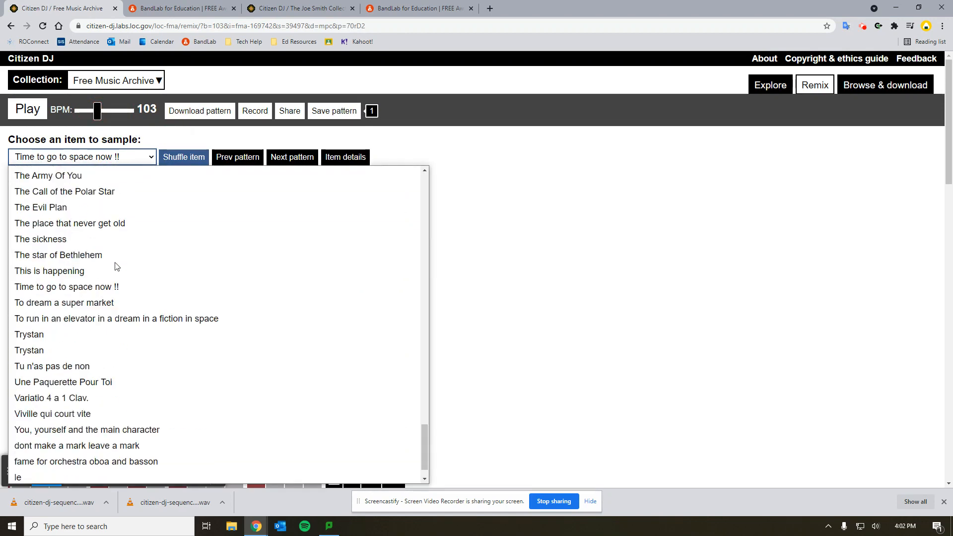
pyautogui.scroll(20, 114, 296)
pyautogui.scroll(9, 115, 296)
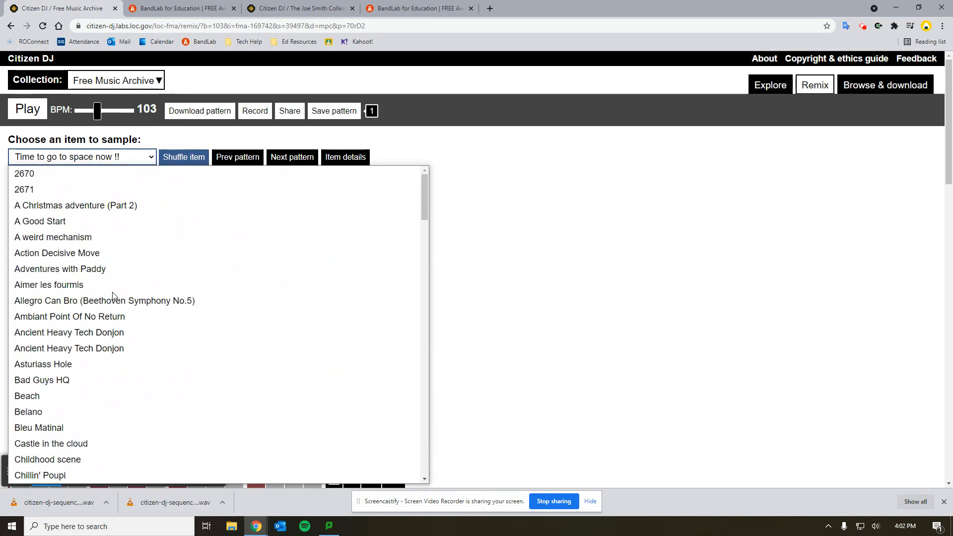
pyautogui.click(177, 137)
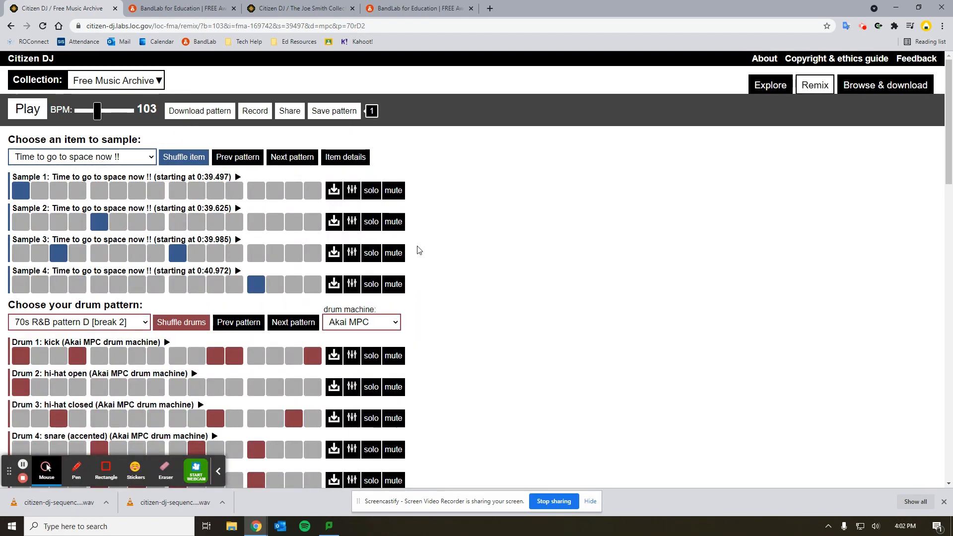
# Step: Play the longer audio excerpt of the sampled item from its source information and stop it
pyautogui.scroll(-9, 422, 248)
pyautogui.scroll(-2, 427, 246)
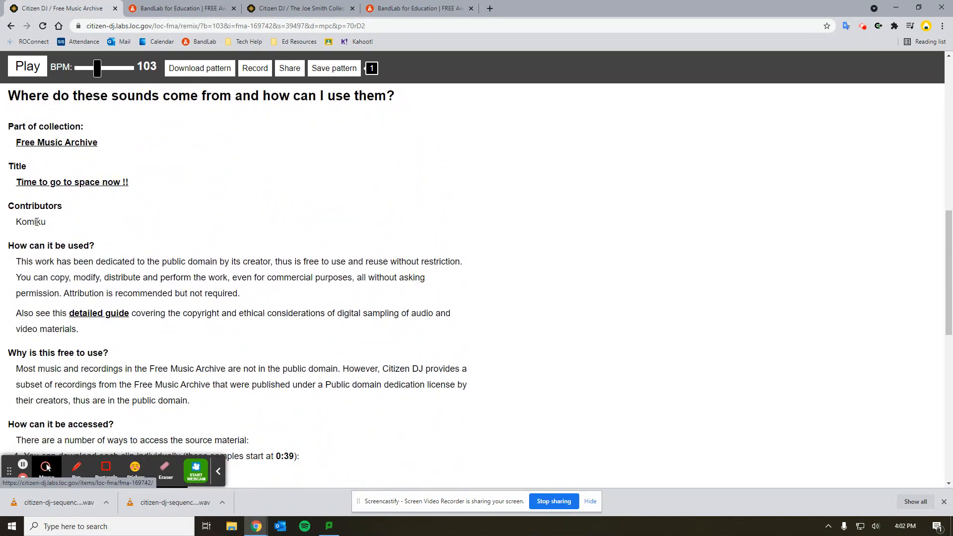
pyautogui.scroll(-5, 29, 249)
pyautogui.scroll(-1, 28, 249)
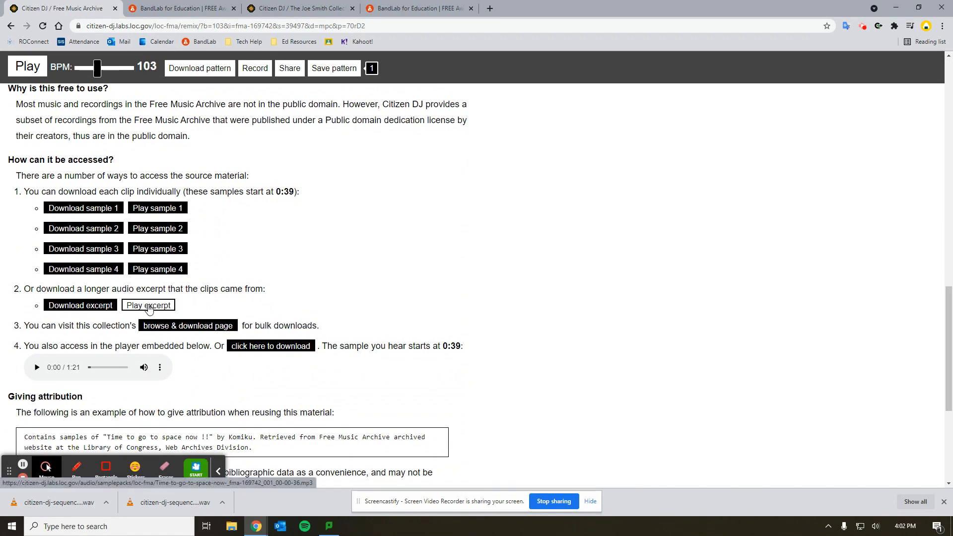
pyautogui.click(149, 306)
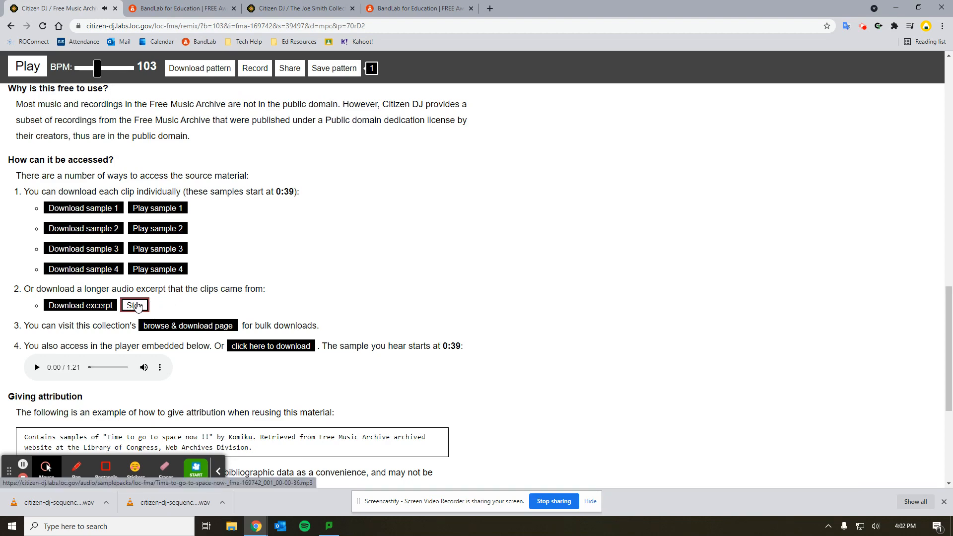
pyautogui.click(138, 306)
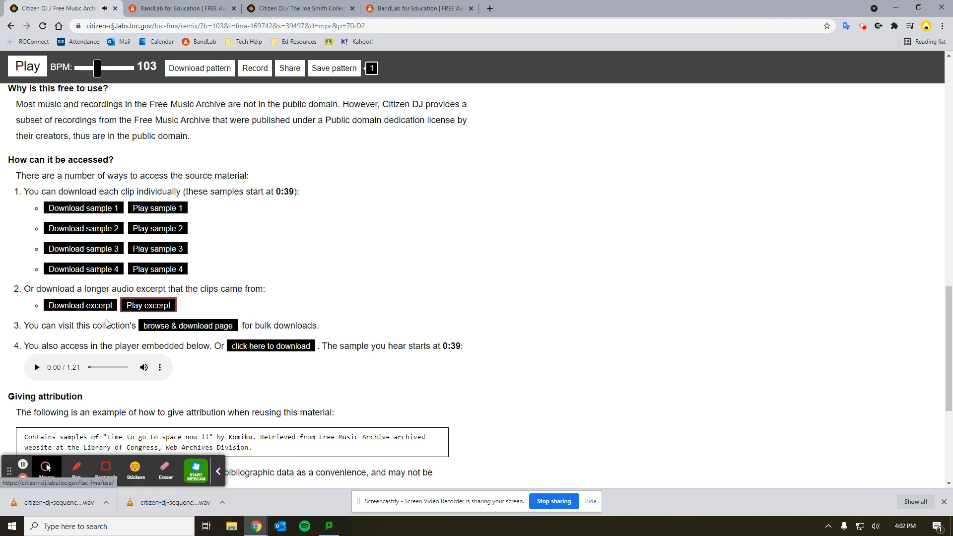
# Step: Listen to the source track in the embedded audio player
pyautogui.scroll(-1, 181, 344)
pyautogui.scroll(-2, 182, 344)
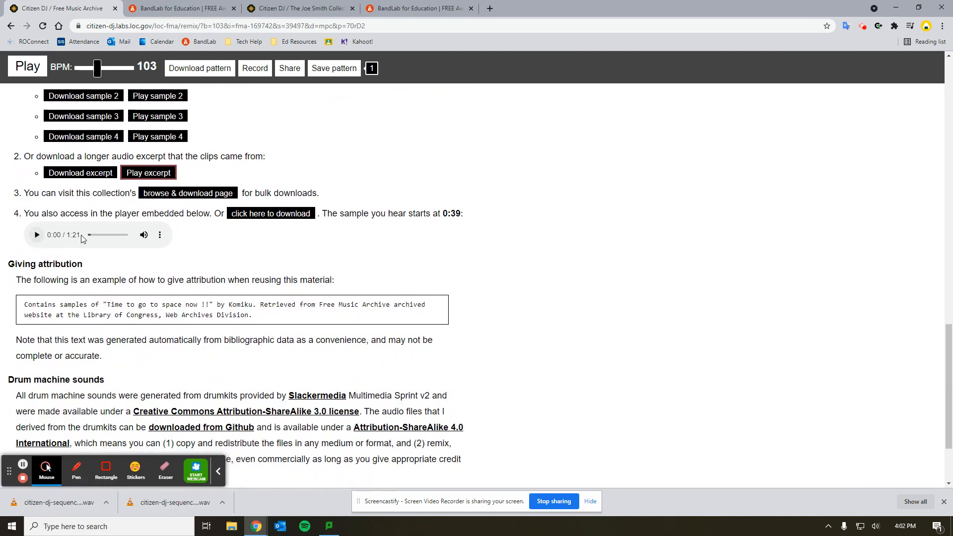
pyautogui.click(38, 235)
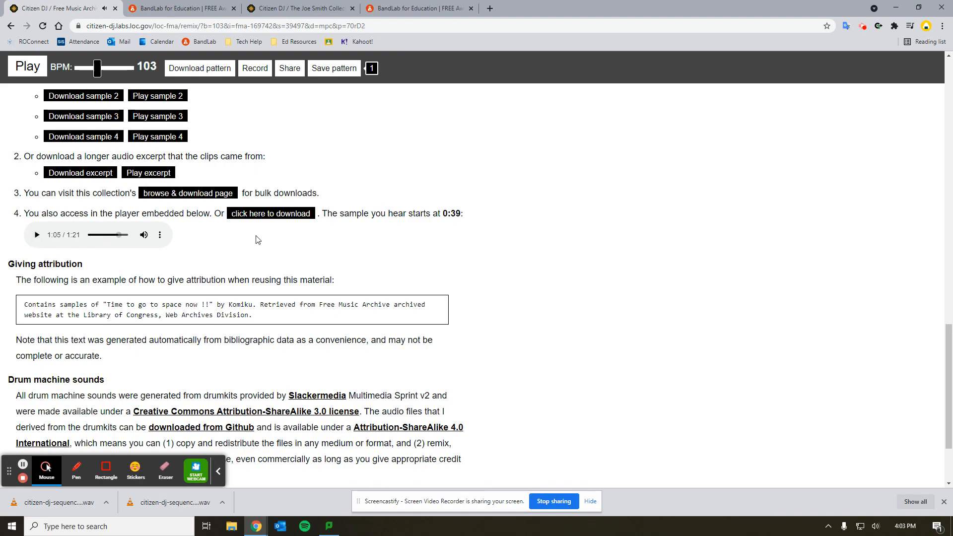
# Step: Preview samples 1 through 4 one by one, and replay sample 1
pyautogui.scroll(15, 256, 239)
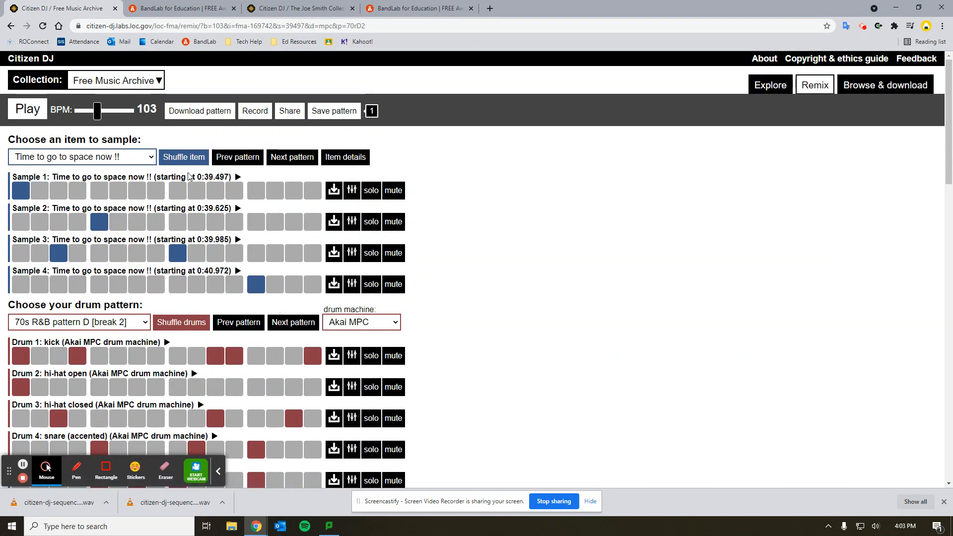
pyautogui.click(237, 178)
pyautogui.click(237, 209)
pyautogui.click(238, 240)
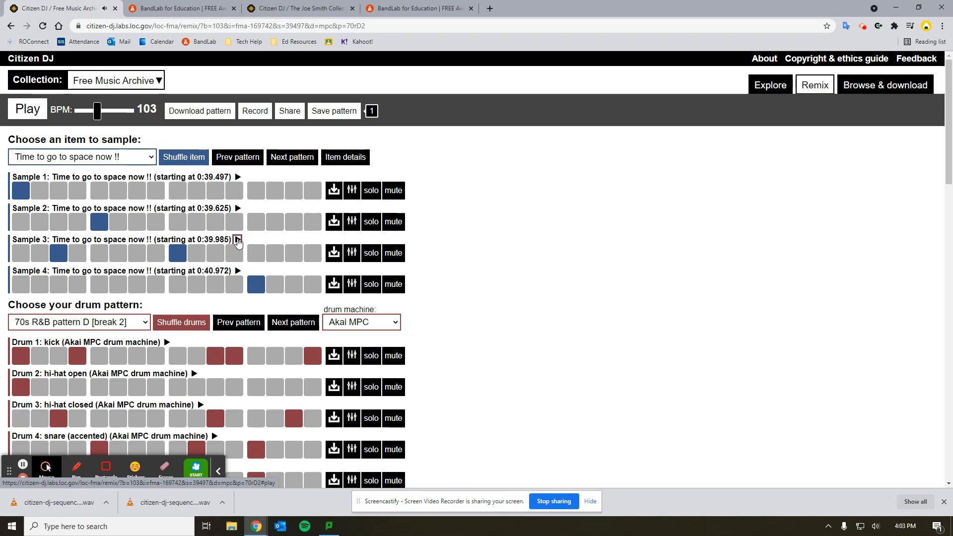
pyautogui.click(238, 271)
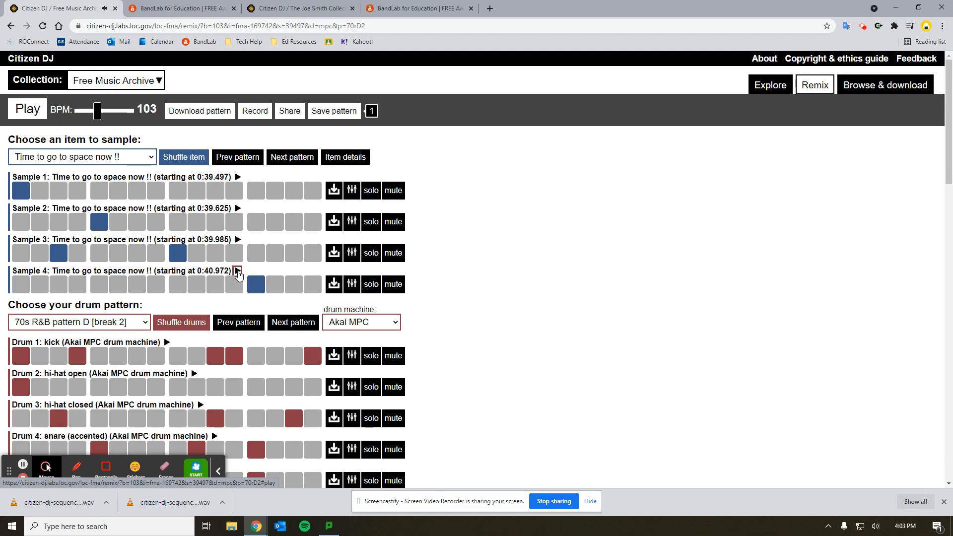
pyautogui.click(238, 177)
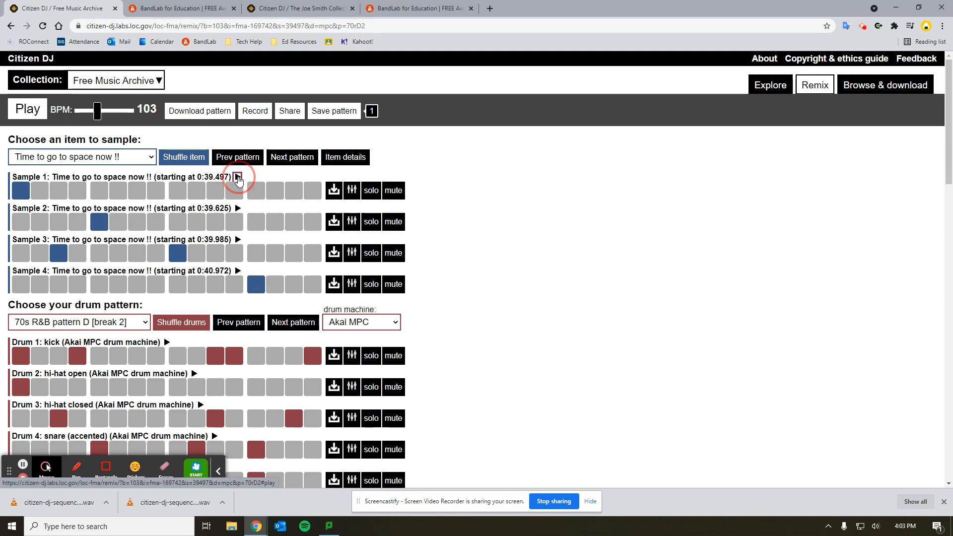
# Step: Lengthen the clip duration of sample 1 to 0.228 in its track settings
pyautogui.click(351, 192)
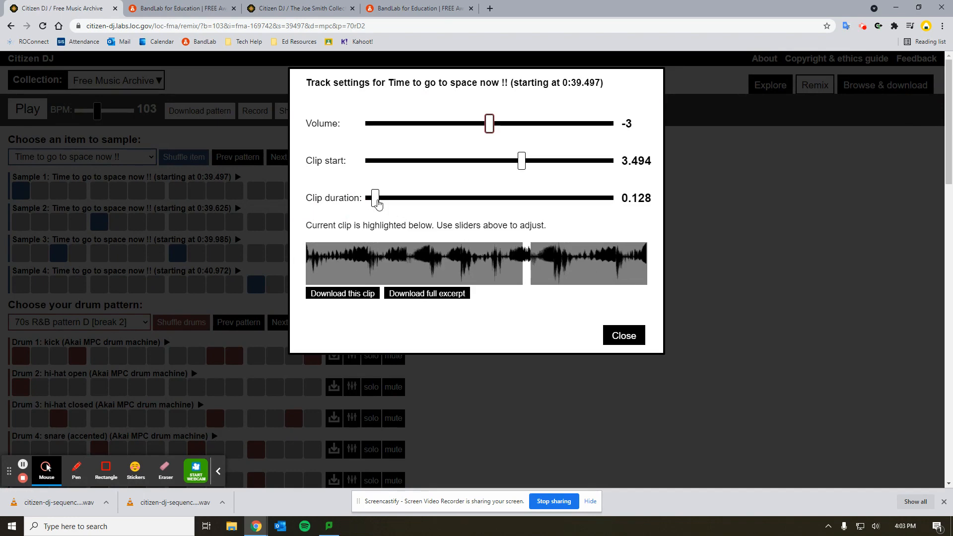
pyautogui.moveTo(374, 197); pyautogui.dragTo(380, 198)
pyautogui.click(624, 335)
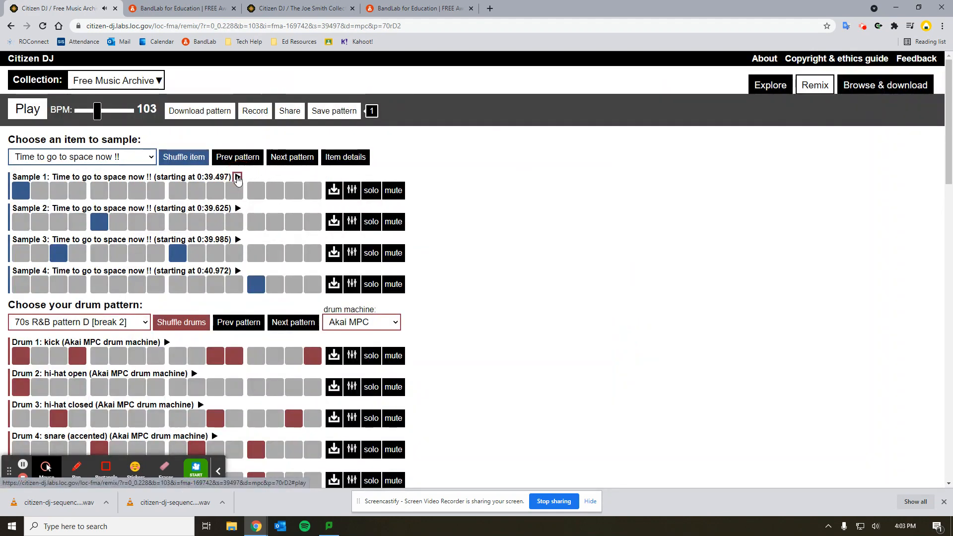
# Step: Set the clip duration of sample 1 to 0.148 in its track settings
pyautogui.click(352, 190)
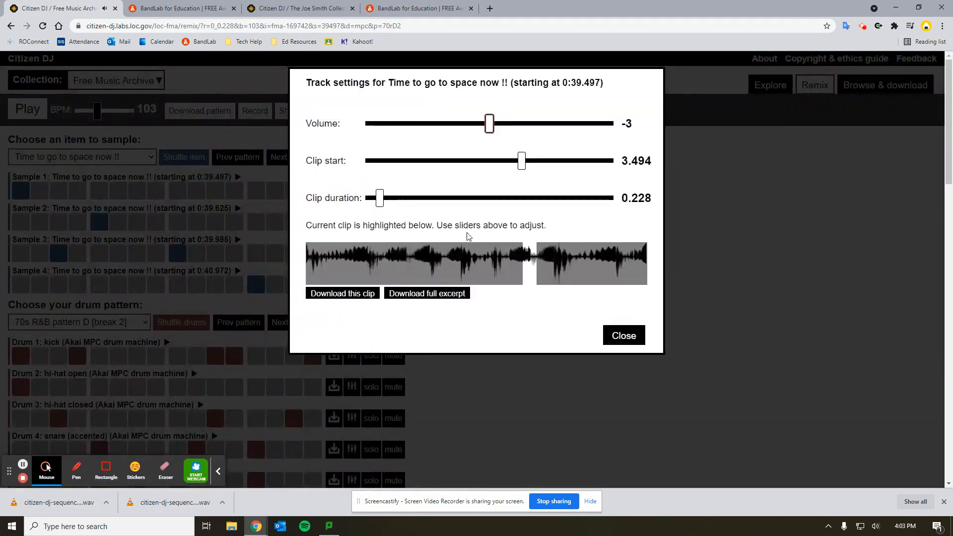
pyautogui.moveTo(380, 198); pyautogui.dragTo(375, 201)
pyautogui.click(621, 335)
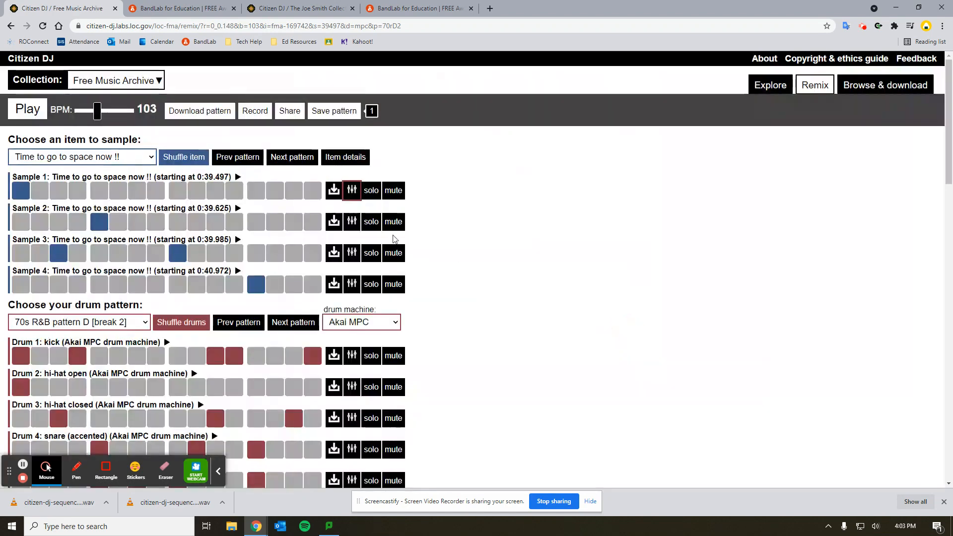
# Step: Preview samples 1, 3 and 4 again
pyautogui.click(238, 178)
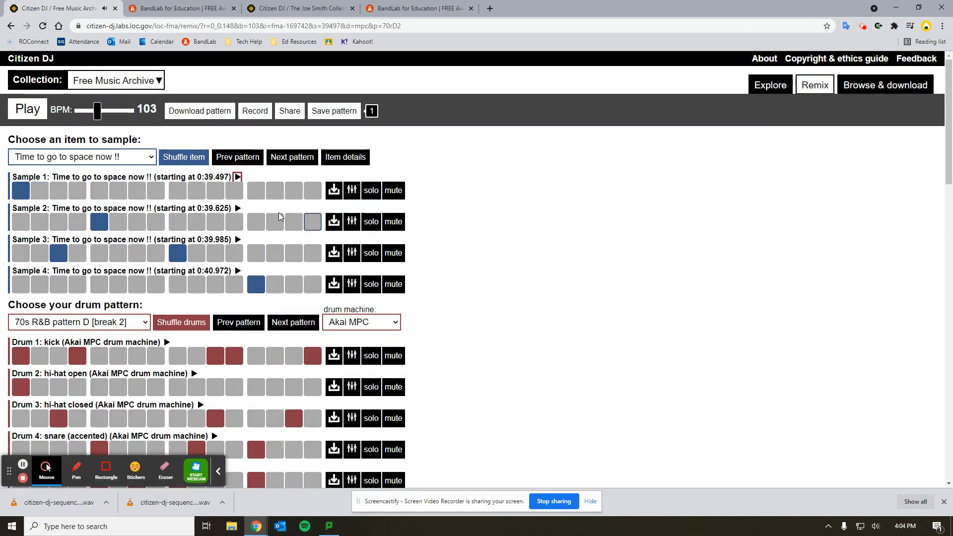
pyautogui.click(237, 239)
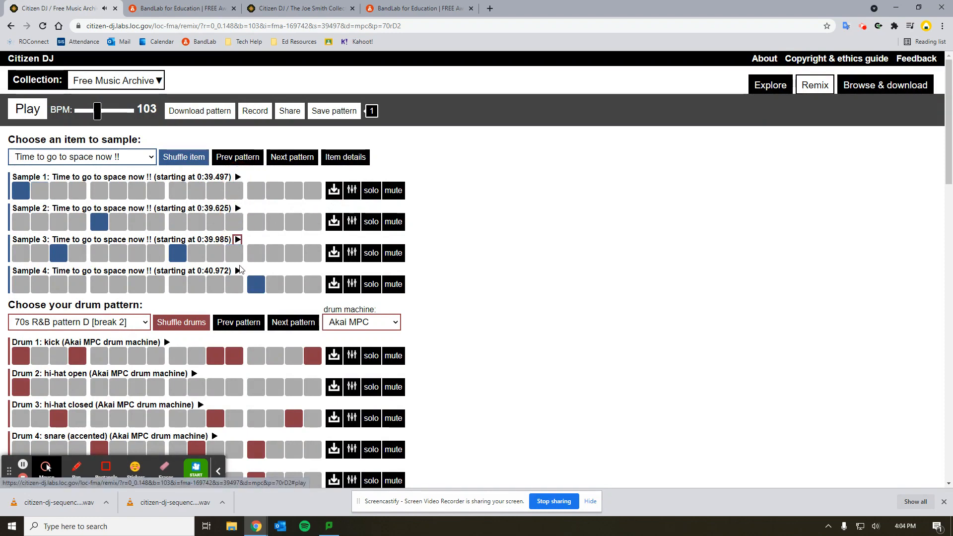
pyautogui.click(238, 270)
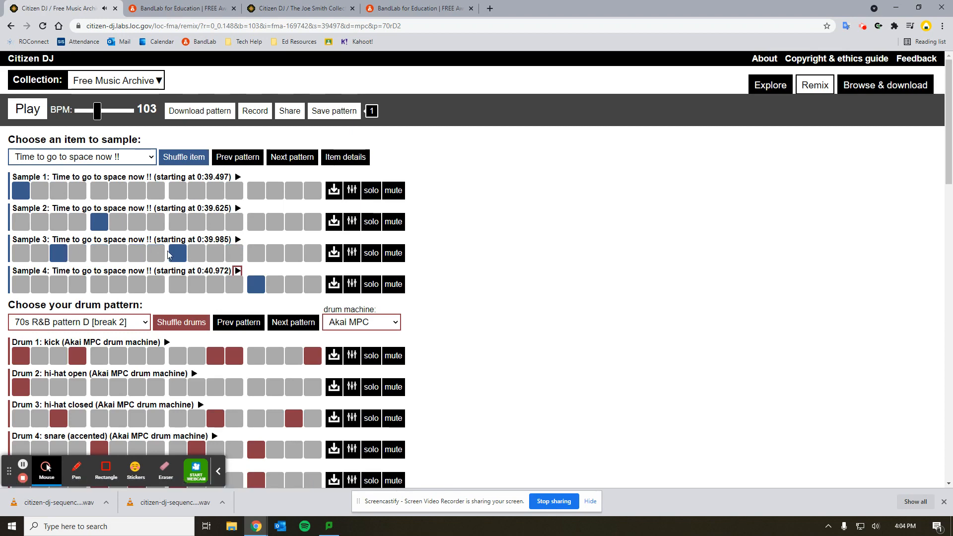
# Step: Clear all active beats from the sample 2, sample 3 and sample 4 rows, leaving sample 1's first beat on
pyautogui.click(59, 253)
pyautogui.click(99, 221)
pyautogui.click(177, 253)
pyautogui.click(256, 283)
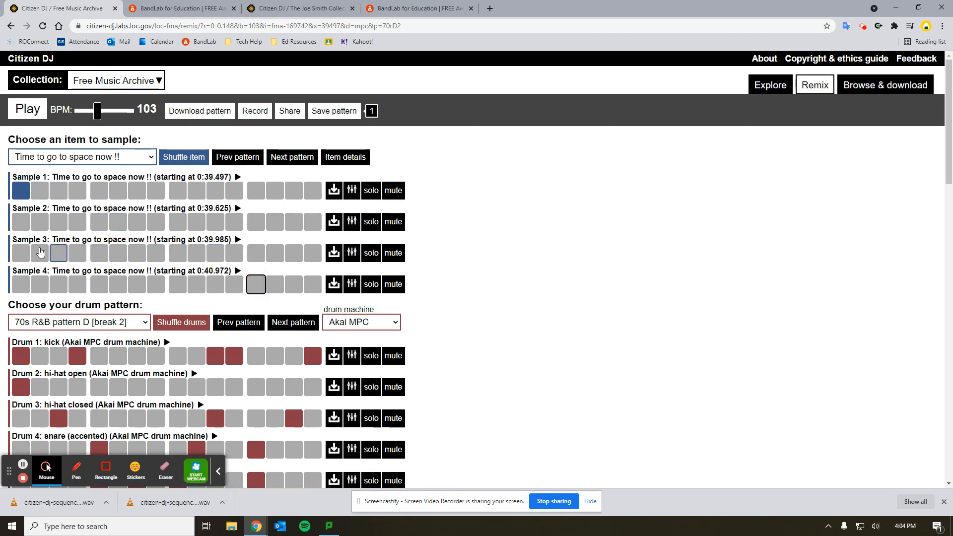
# Step: Clear sample 1's first beat, then activate sample 3's beats 1 and 5 and sample 1's beats 2, 3, 6 and 7
pyautogui.click(20, 253)
pyautogui.click(21, 190)
pyautogui.click(39, 190)
pyautogui.click(59, 190)
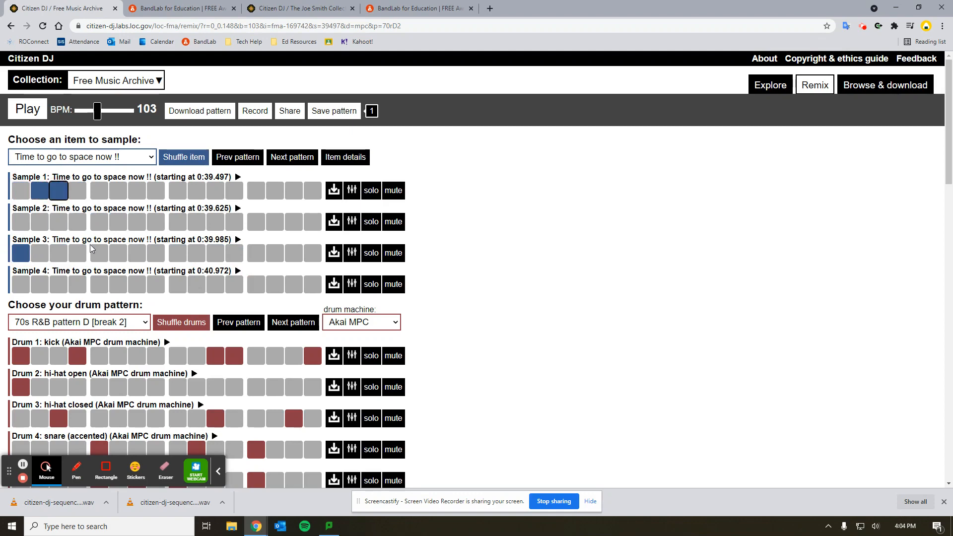
pyautogui.click(99, 253)
pyautogui.click(118, 190)
pyautogui.click(137, 190)
# Step: Activate sample 3's beat 9, sample 1's beats 10 and 11, sample 2's beat 12 and sample 4's beat 14, and play the pattern through
pyautogui.click(177, 253)
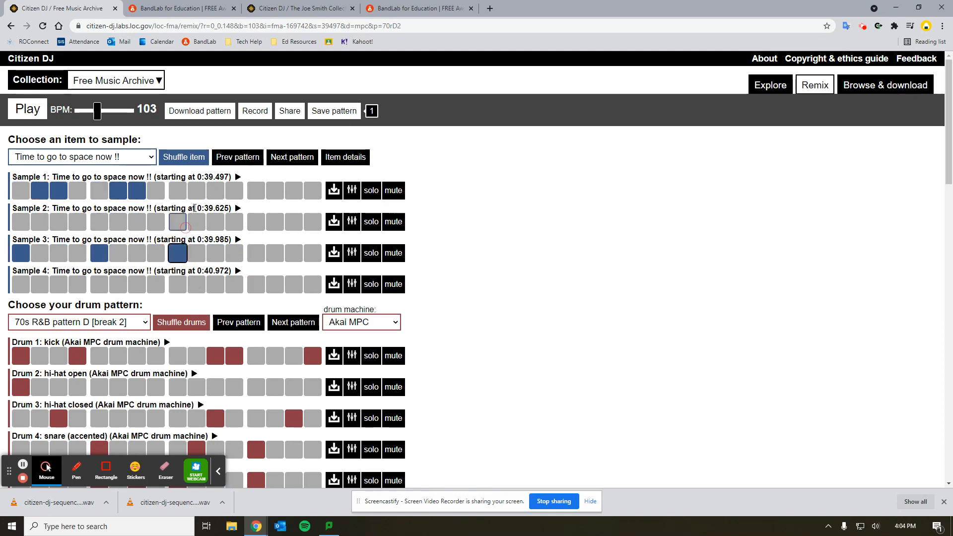
pyautogui.click(196, 190)
pyautogui.click(216, 191)
pyautogui.click(234, 222)
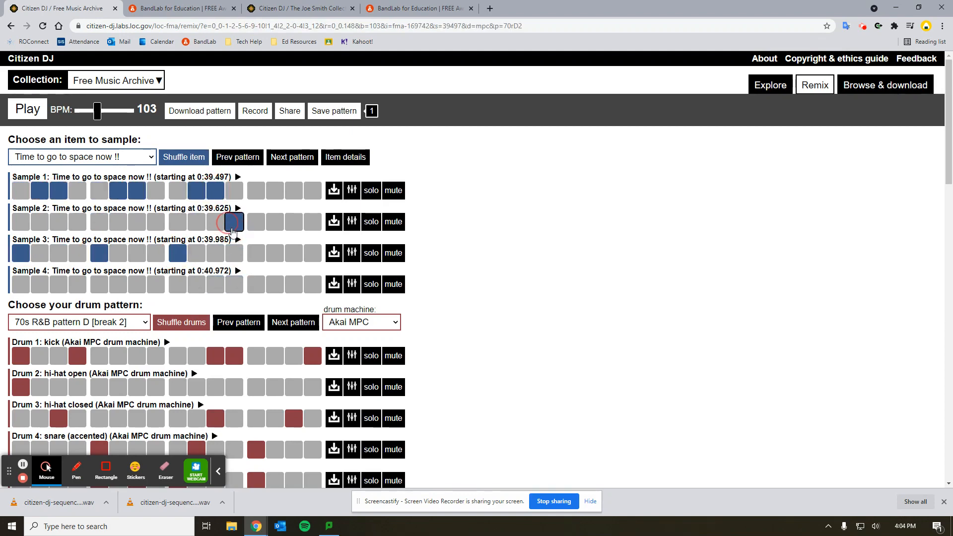
pyautogui.click(275, 284)
pyautogui.click(30, 111)
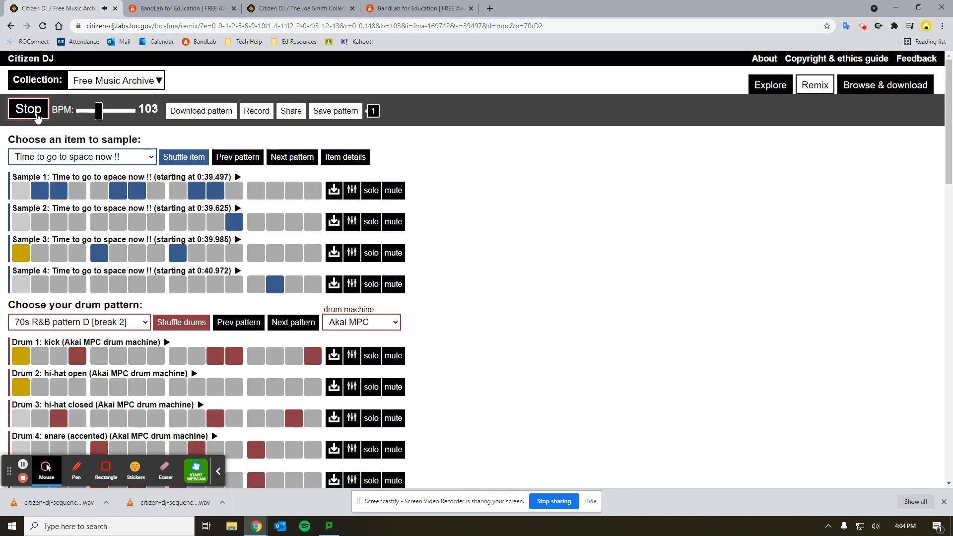
pyautogui.click(36, 114)
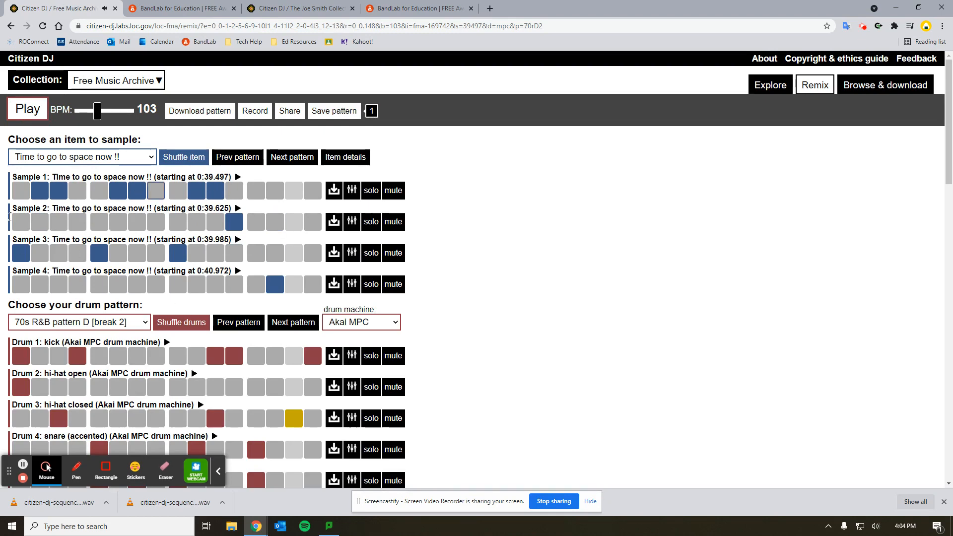
# Step: Shuffle the sampled item to "Tu n'as pas de non" and play its pattern through
pyautogui.click(188, 157)
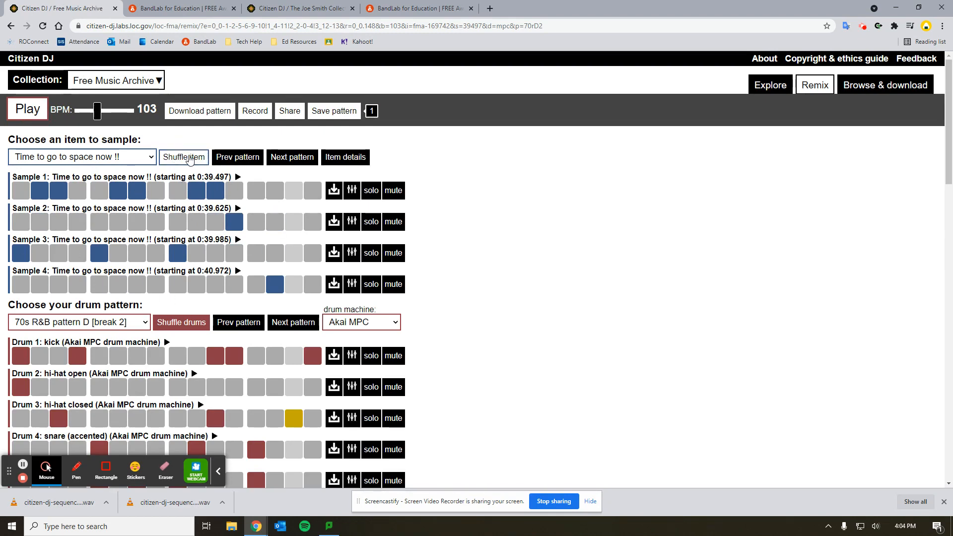
pyautogui.click(189, 157)
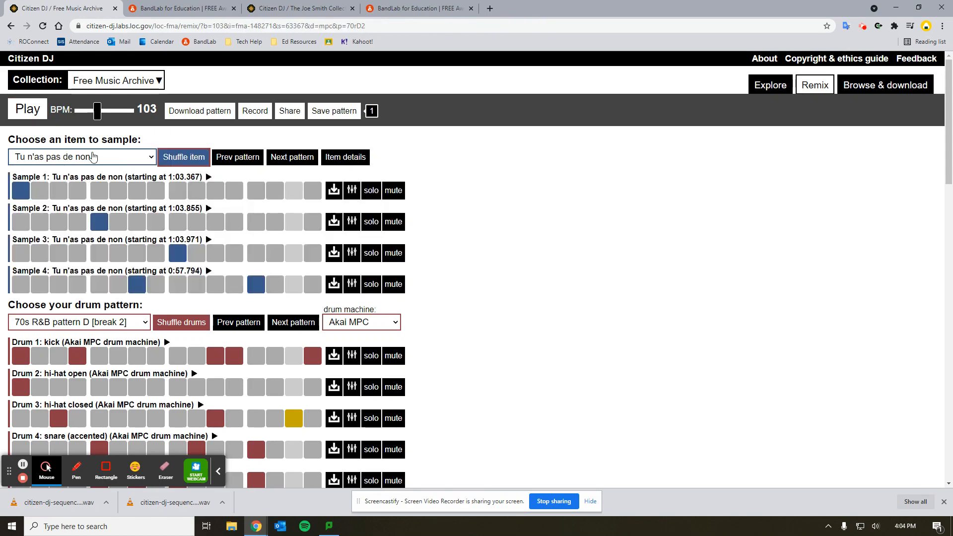
pyautogui.click(29, 109)
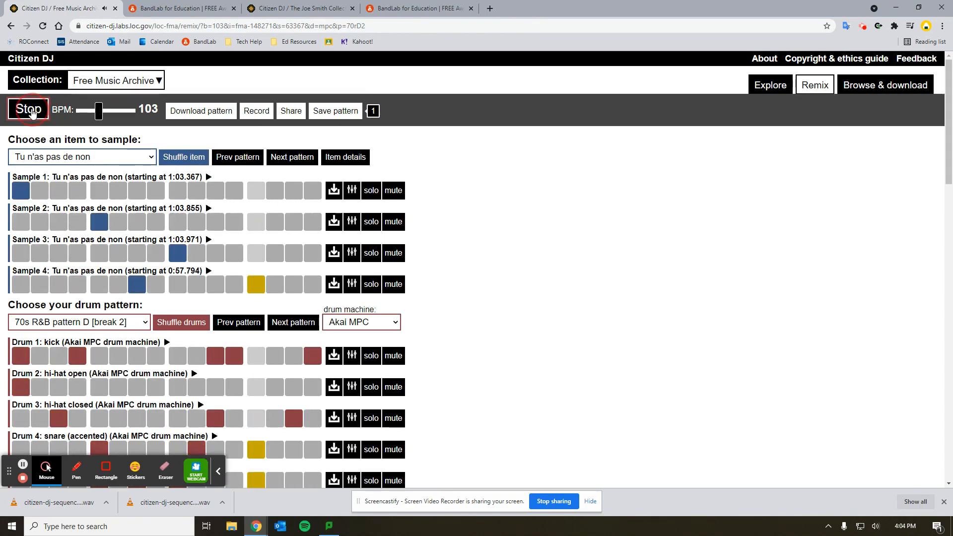
pyautogui.click(29, 109)
# Step: Change the drum pattern to 70s R&B pattern E [break 1] and listen to it with the samples
pyautogui.scroll(-3, 177, 148)
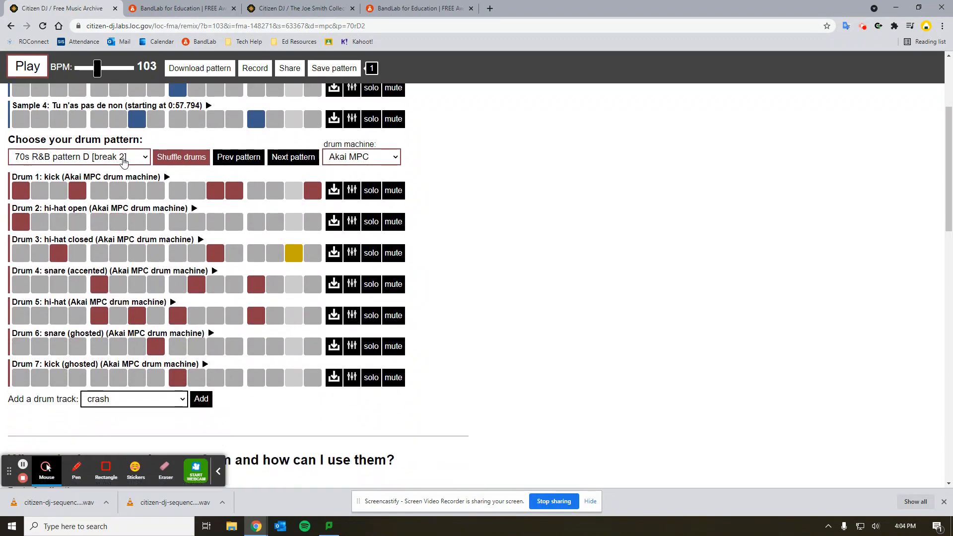
pyautogui.click(124, 157)
pyautogui.scroll(15, 112, 276)
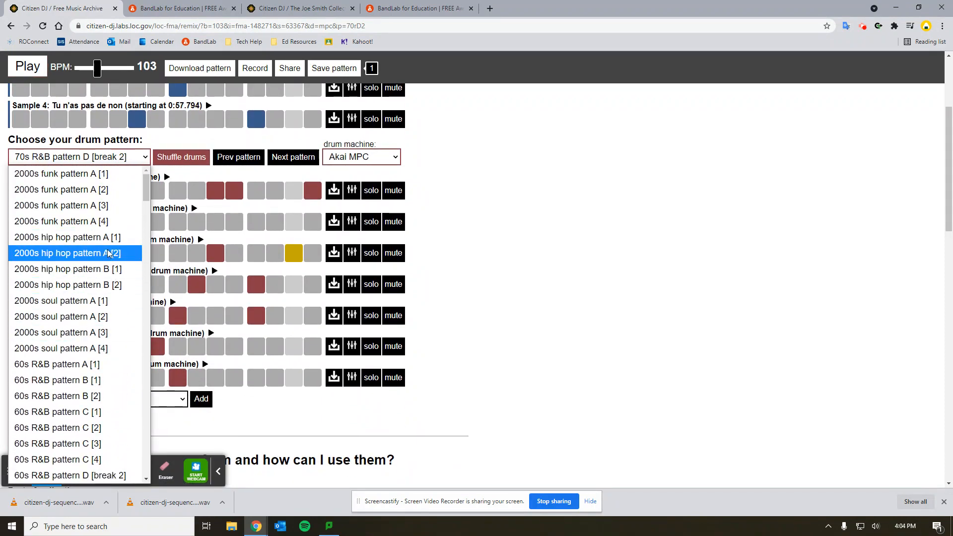
pyautogui.scroll(-20, 63, 360)
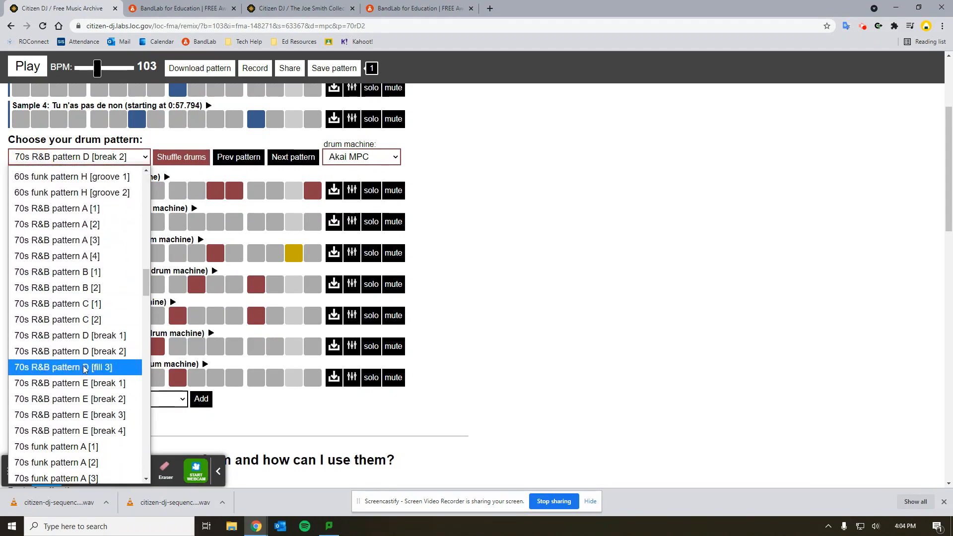
pyautogui.click(121, 383)
pyautogui.click(168, 158)
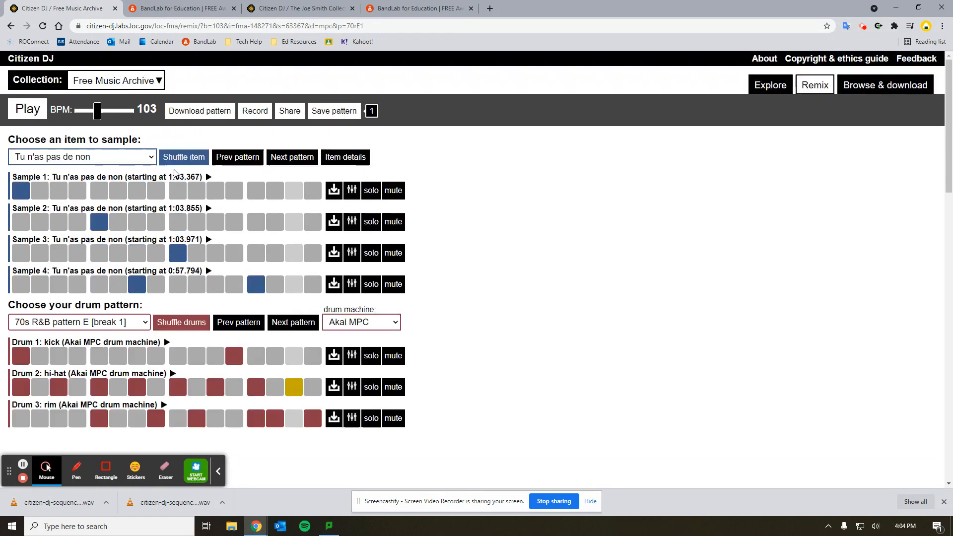
pyautogui.click(26, 110)
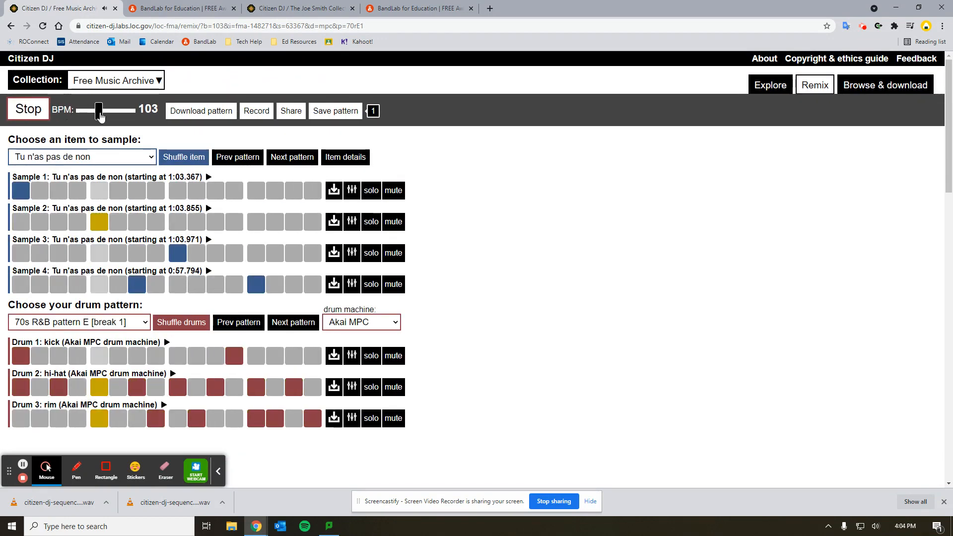
pyautogui.press('space')
# Step: Lower the tempo to 88 BPM and play the pattern at that speed
pyautogui.moveTo(92, 114); pyautogui.dragTo(91, 115)
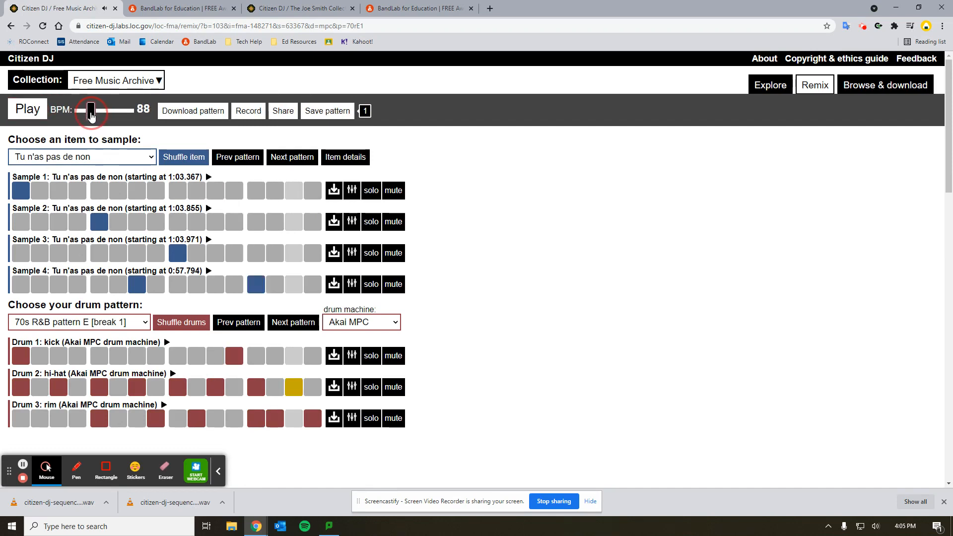
pyautogui.click(26, 111)
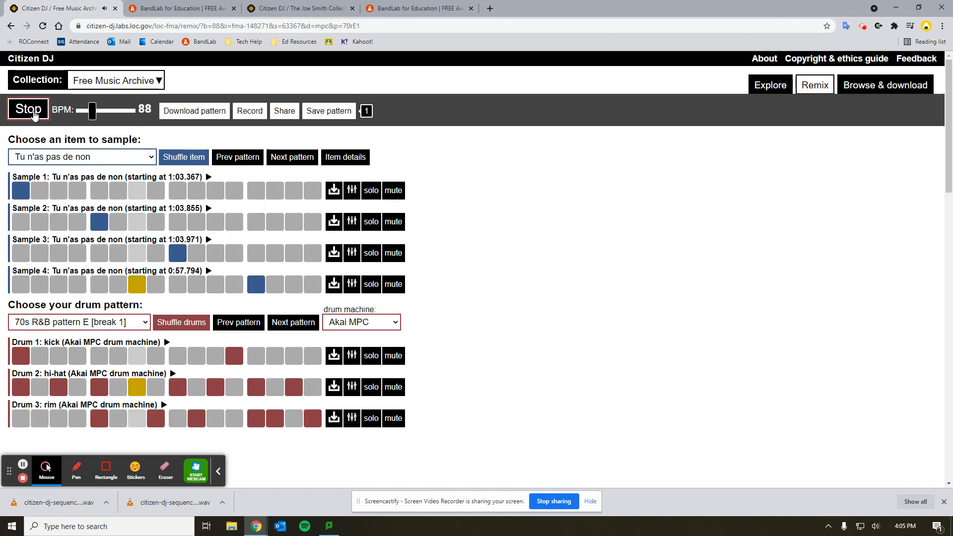
pyautogui.click(35, 116)
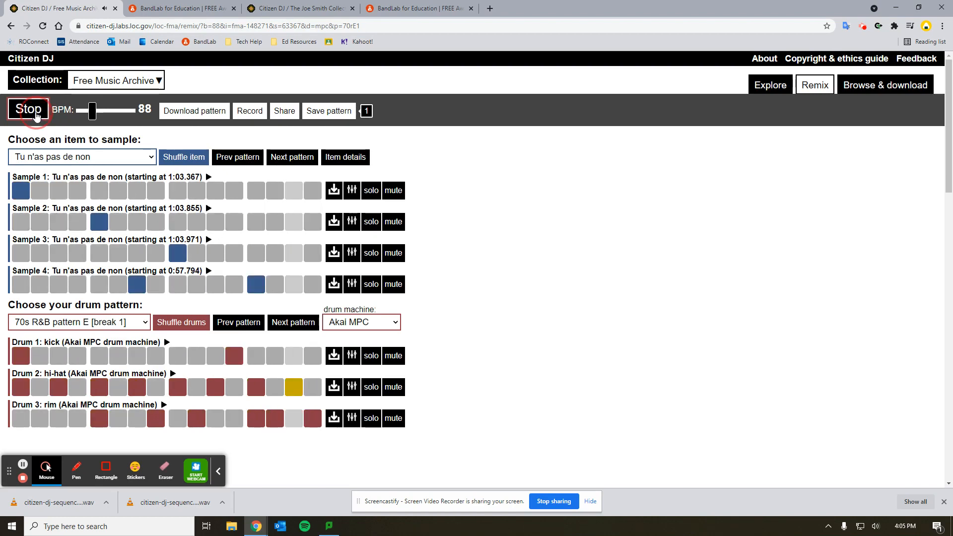
# Step: Remove the rim hits on beats 13 and 16, keeping the one on beat 14, and start playback
pyautogui.click(258, 423)
pyautogui.click(277, 423)
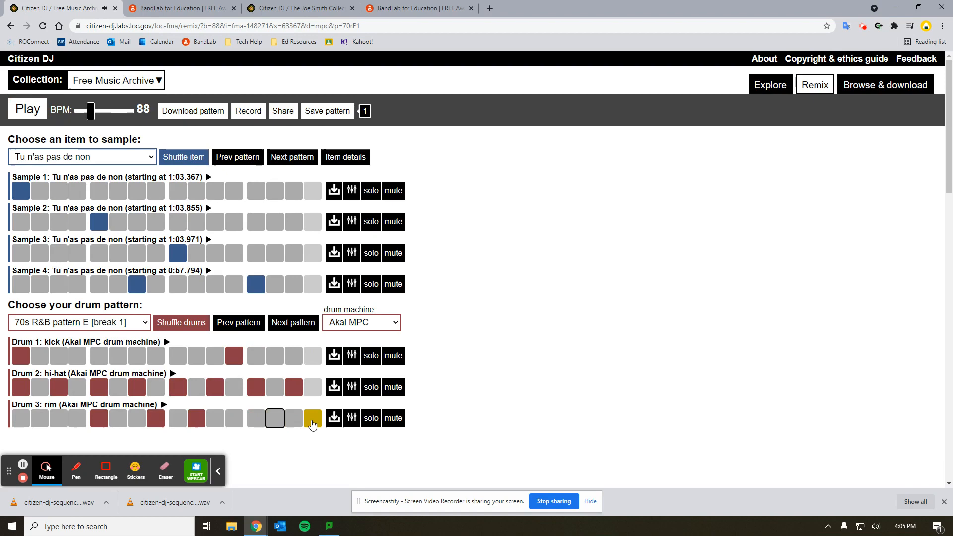
pyautogui.click(275, 418)
pyautogui.click(27, 109)
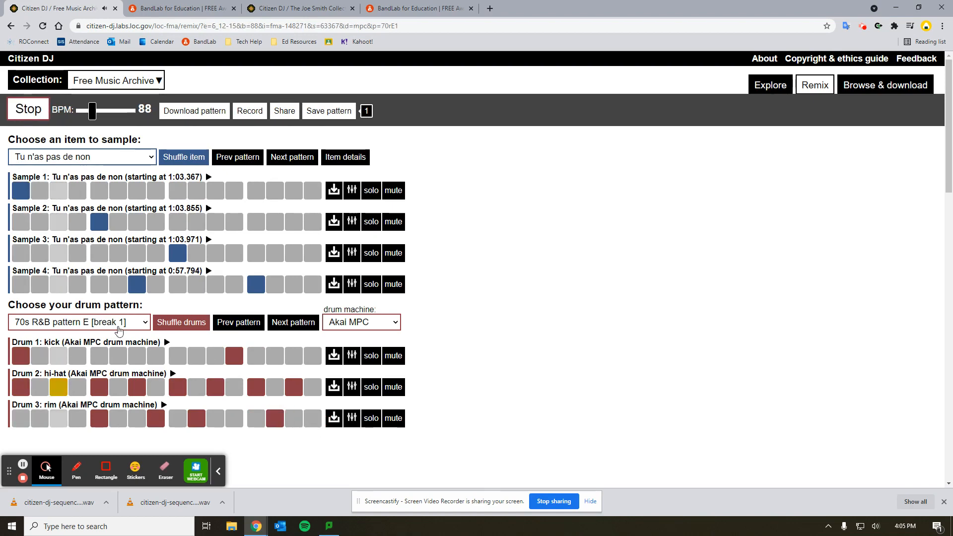
# Step: Add kick hits on beats 8, 9 and 11 and remove the kick on beat 12
pyautogui.click(155, 355)
pyautogui.click(176, 355)
pyautogui.click(233, 356)
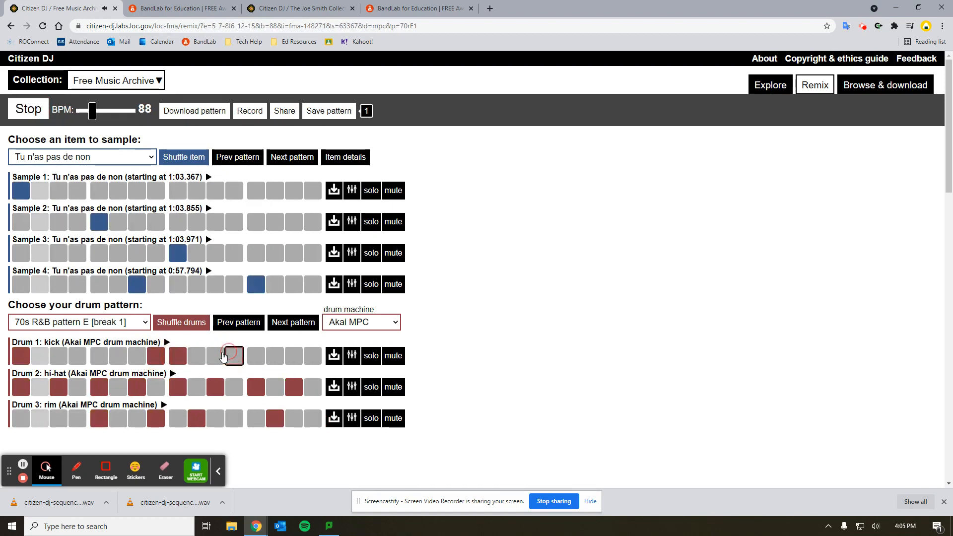
pyautogui.click(218, 356)
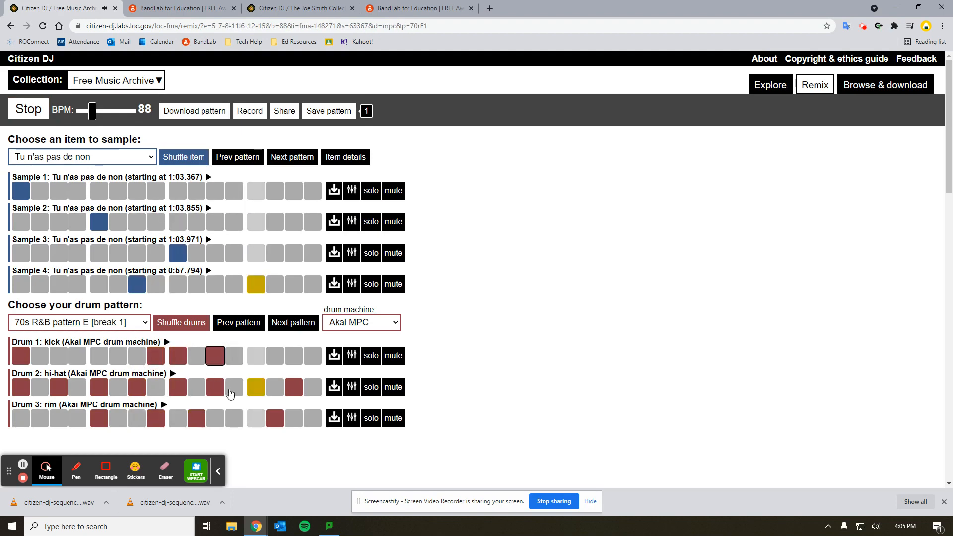
# Step: Move the rim hit from beat 14 to beat 13 and add a kick on beat 14, then stop playback
pyautogui.click(254, 418)
pyautogui.click(274, 418)
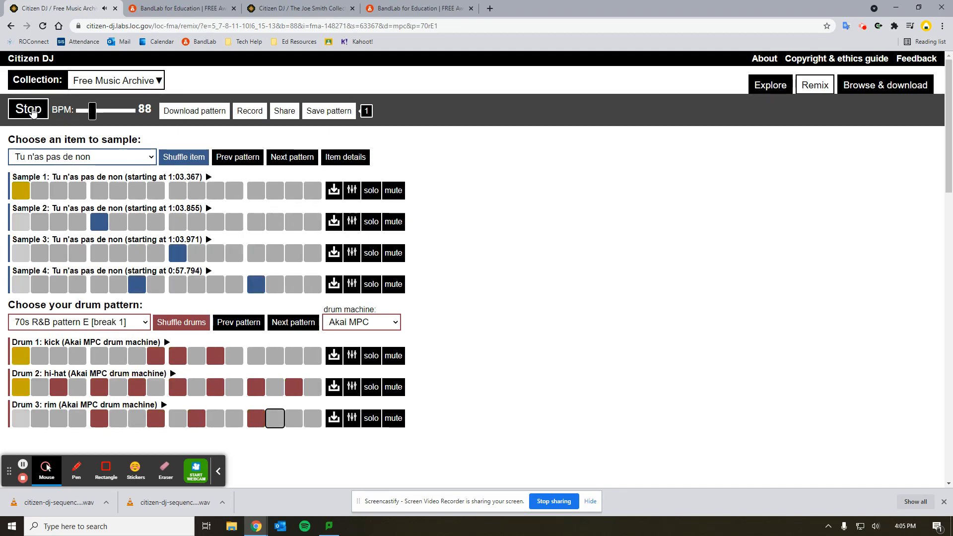
pyautogui.click(307, 353)
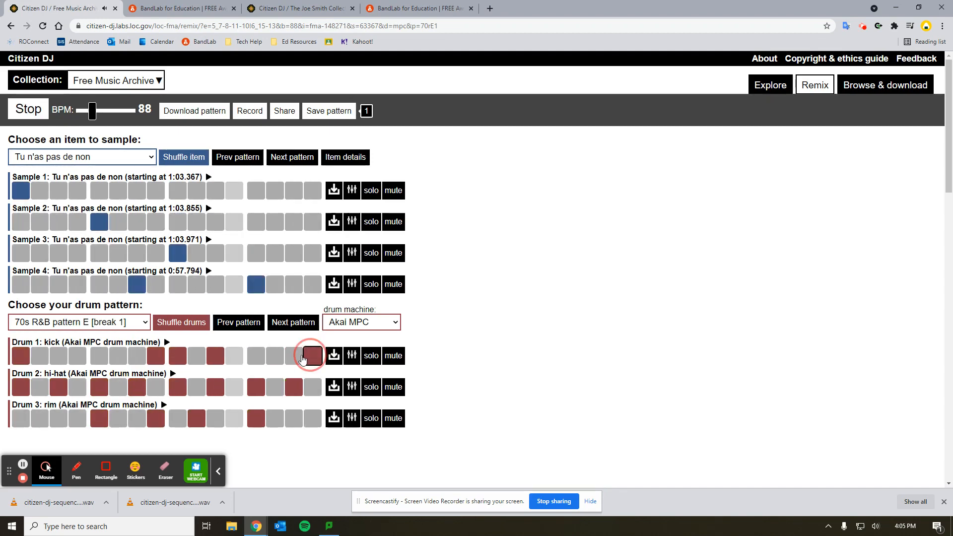
pyautogui.click(308, 353)
pyautogui.click(274, 355)
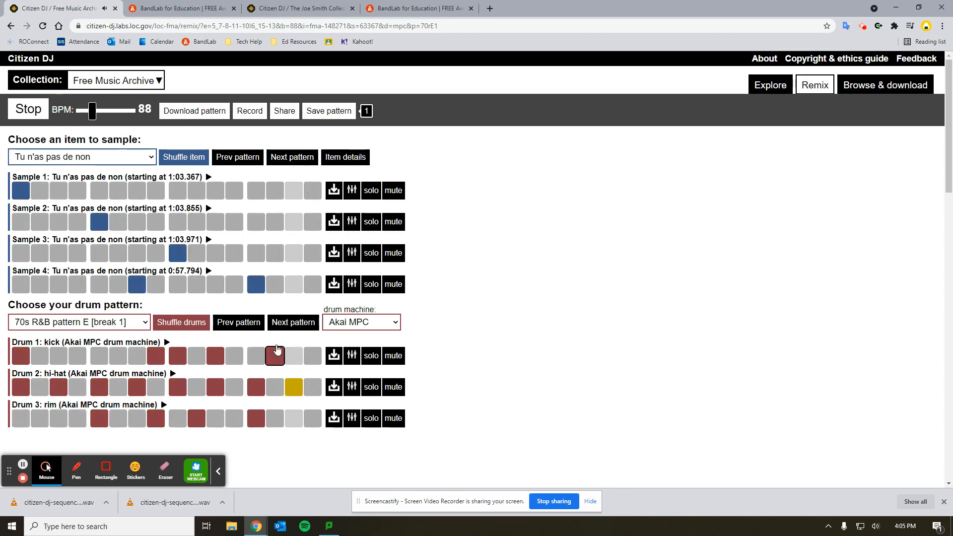
pyautogui.click(38, 114)
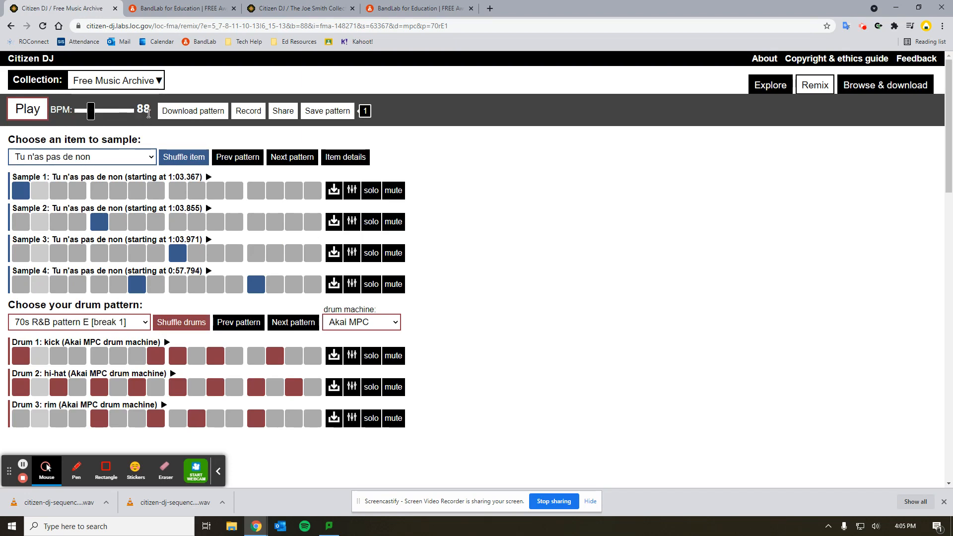
# Step: Download the finished pattern, and open a new project in BandLab for Education
pyautogui.click(197, 114)
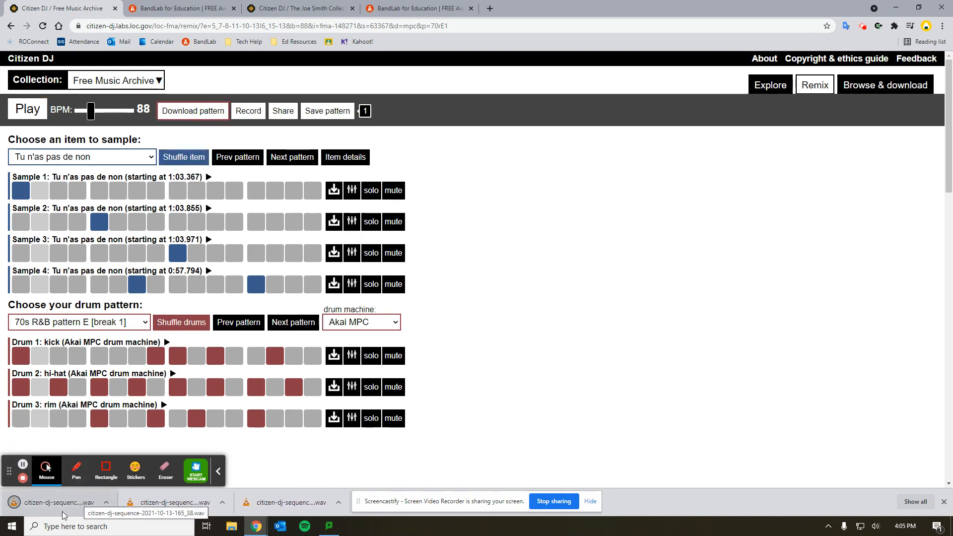
pyautogui.click(198, 9)
pyautogui.click(412, 9)
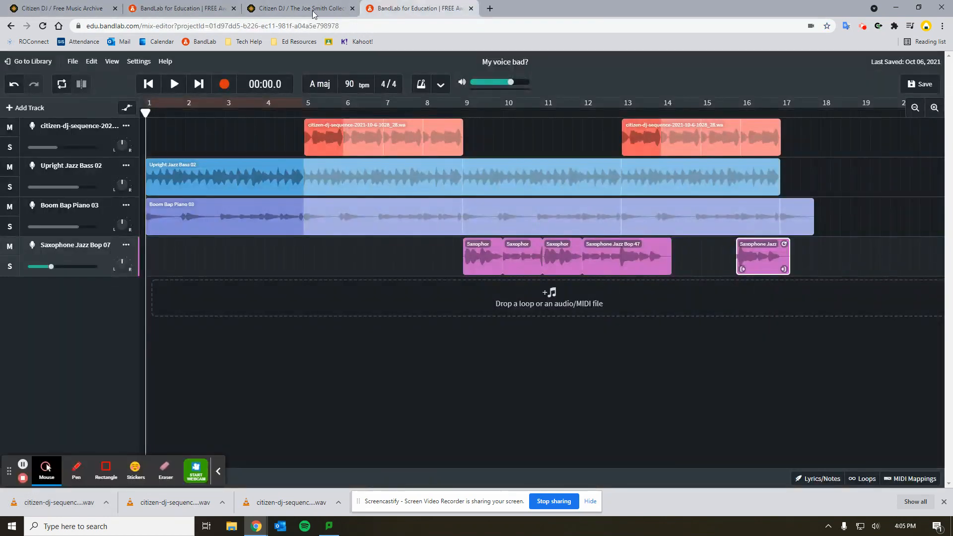
pyautogui.click(186, 9)
pyautogui.click(628, 66)
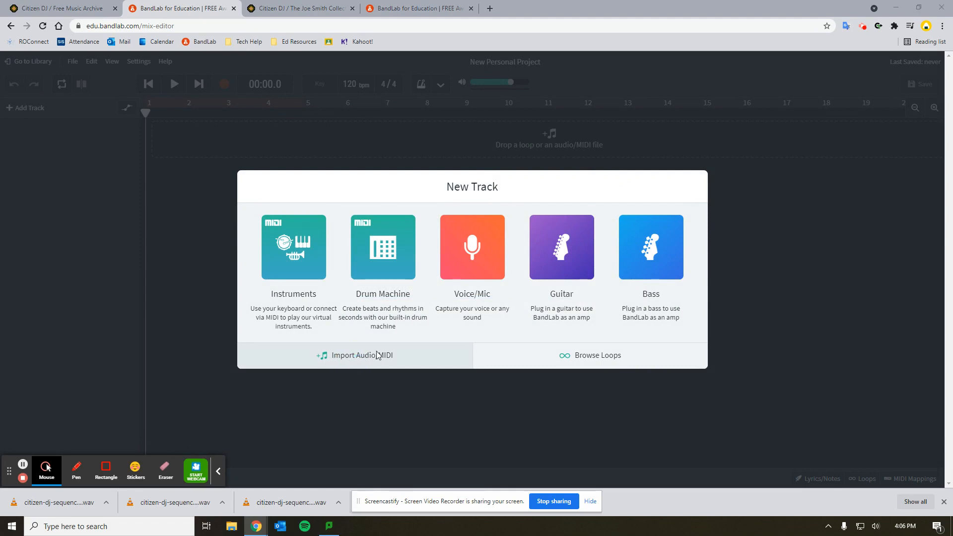
pyautogui.click(355, 356)
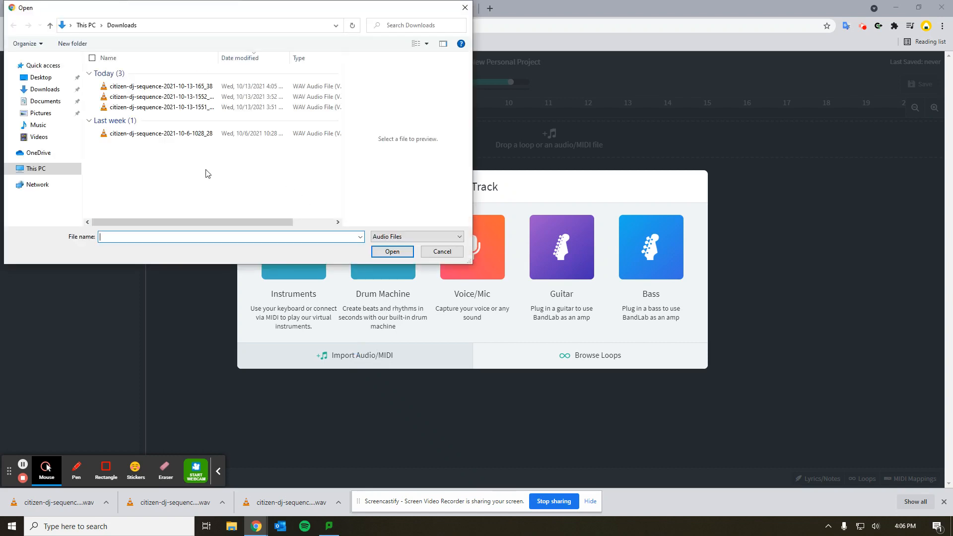
pyautogui.click(182, 87)
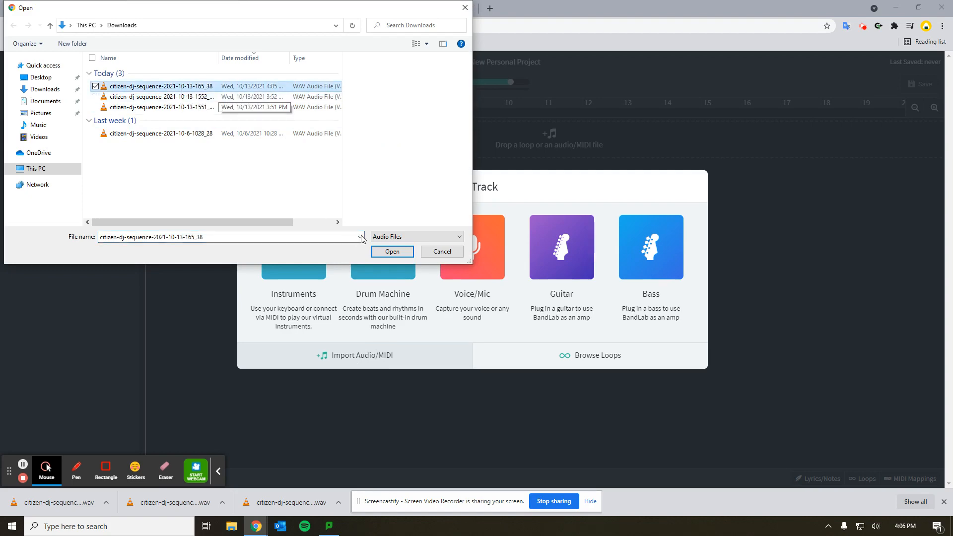
pyautogui.click(392, 252)
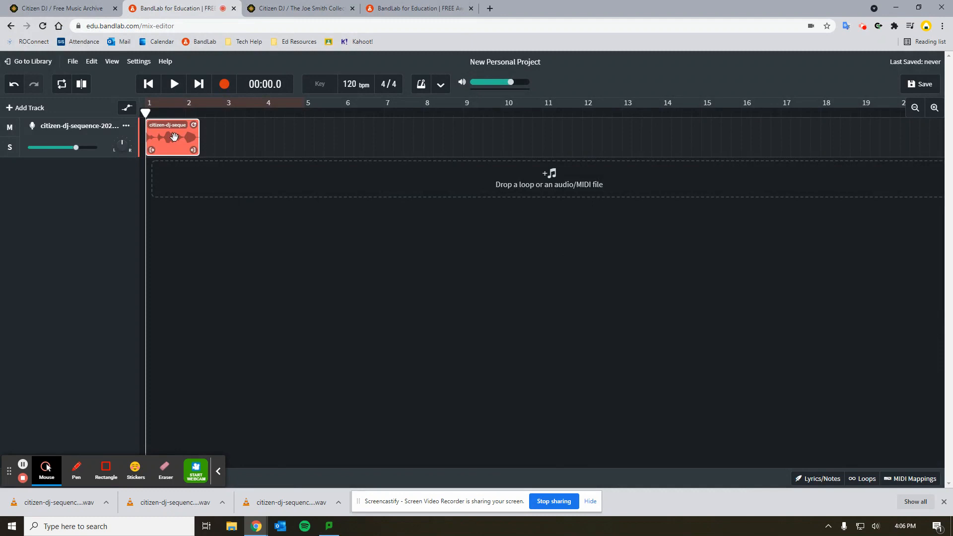
# Step: Set the project tempo to 88 bpm to match the Citizen DJ beat, without stretching the existing audio region
pyautogui.click(348, 84)
pyautogui.click(74, 8)
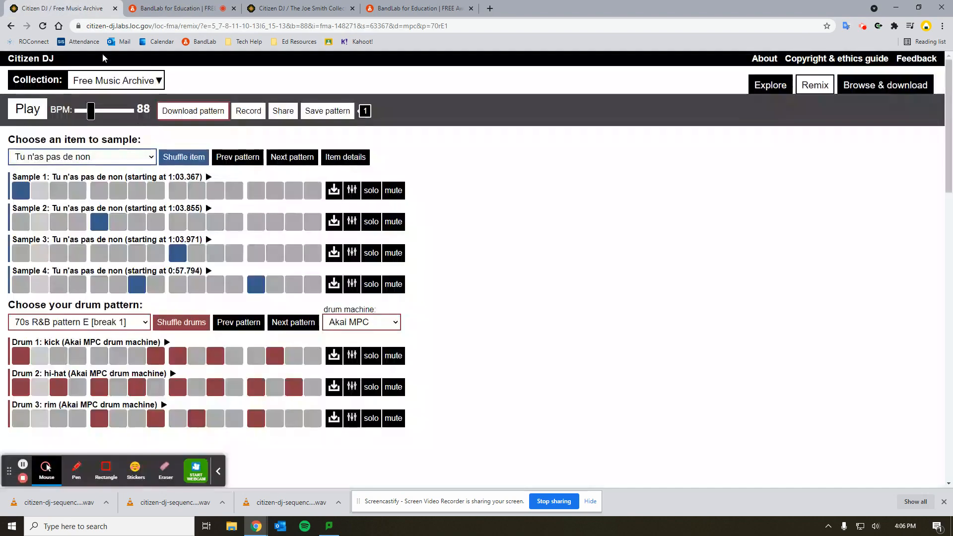
pyautogui.click(173, 8)
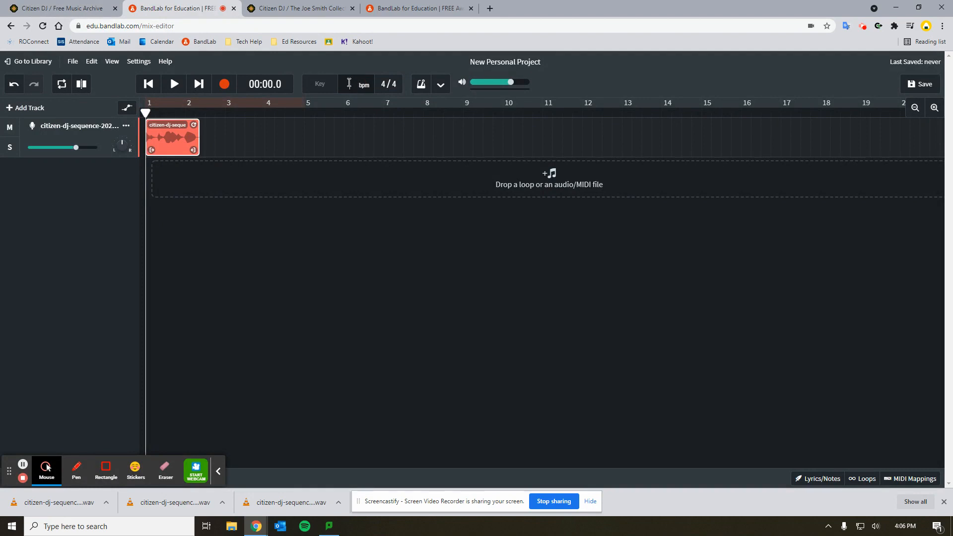
pyautogui.write('88')
pyautogui.press('Return')
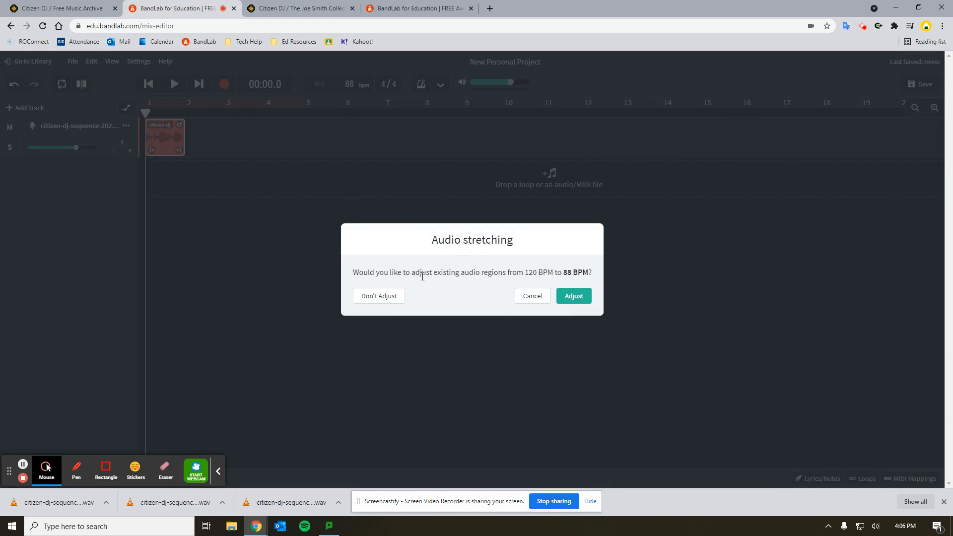
pyautogui.click(393, 297)
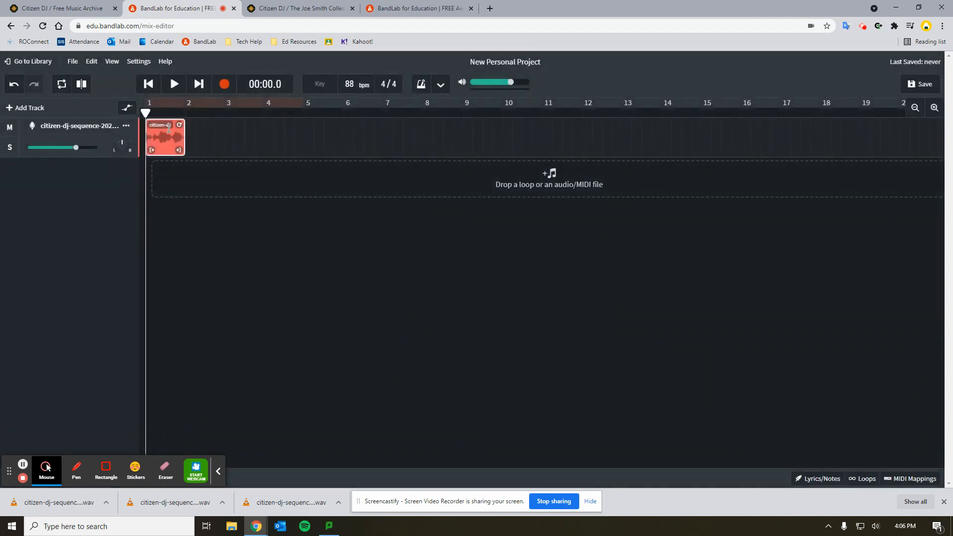
pyautogui.click(353, 84)
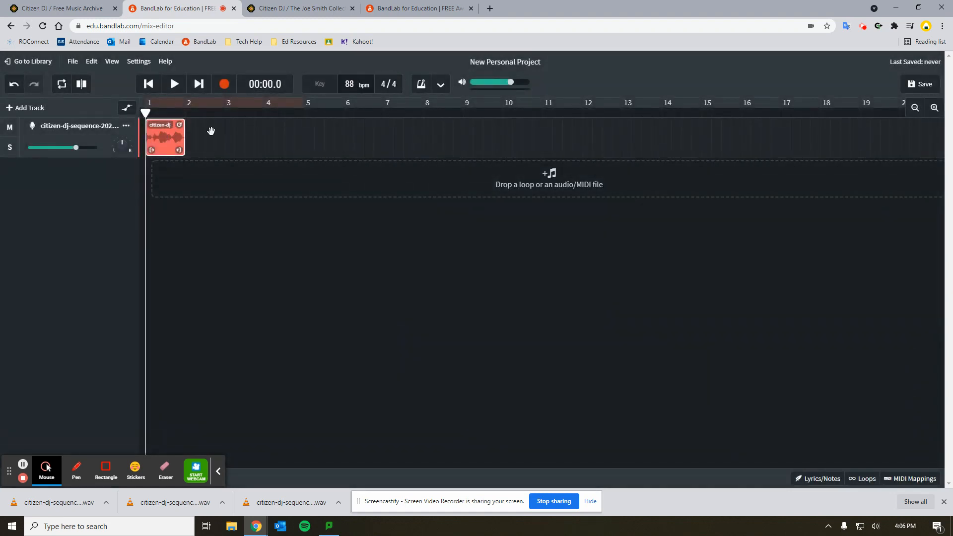
# Step: Loop the imported Citizen DJ audio region out to bar 17, and play the project from the start to check it
pyautogui.click(174, 84)
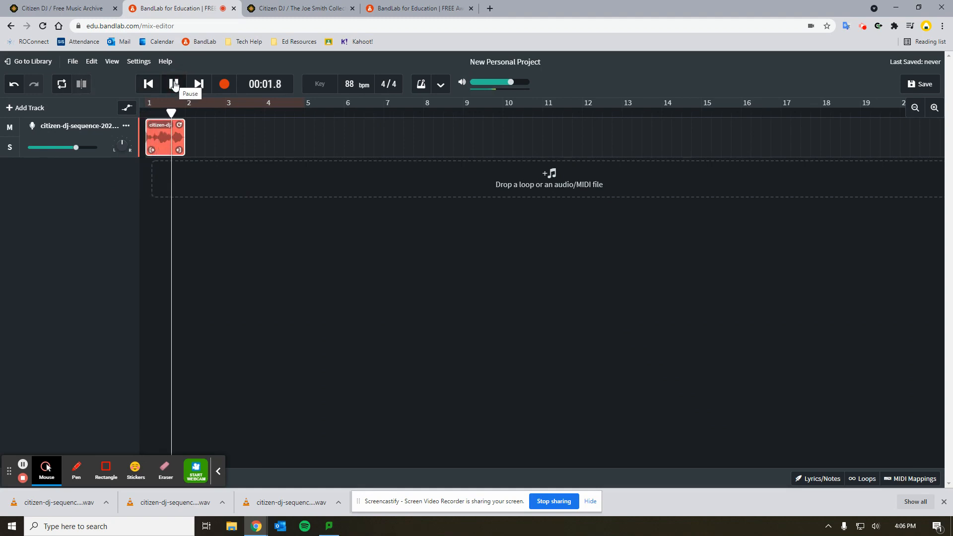
pyautogui.click(174, 84)
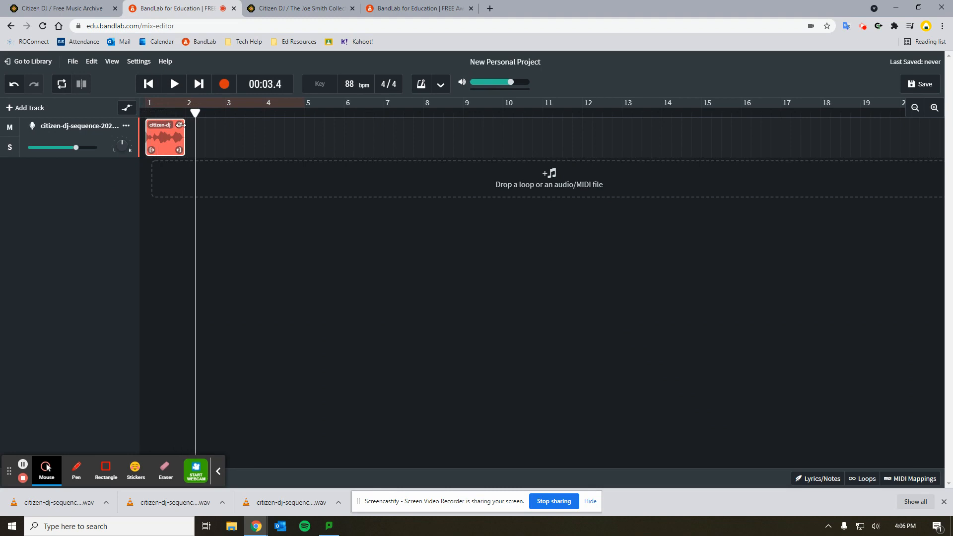
pyautogui.moveTo(181, 125); pyautogui.dragTo(776, 123)
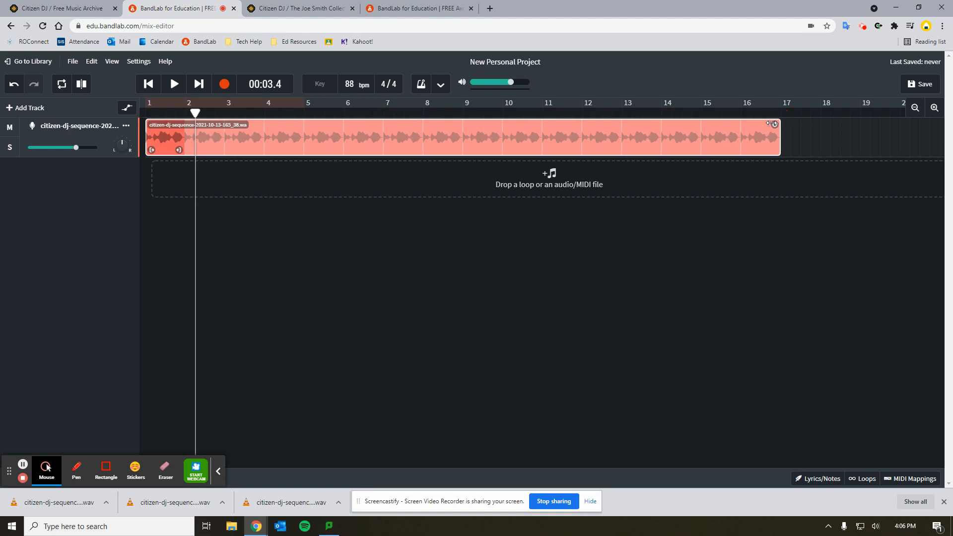
pyautogui.click(148, 84)
pyautogui.click(173, 84)
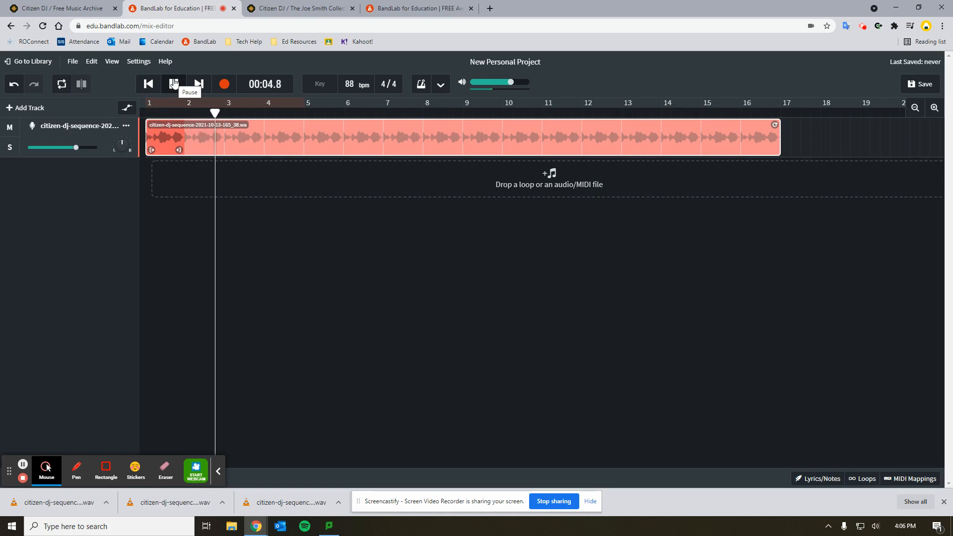
pyautogui.click(174, 84)
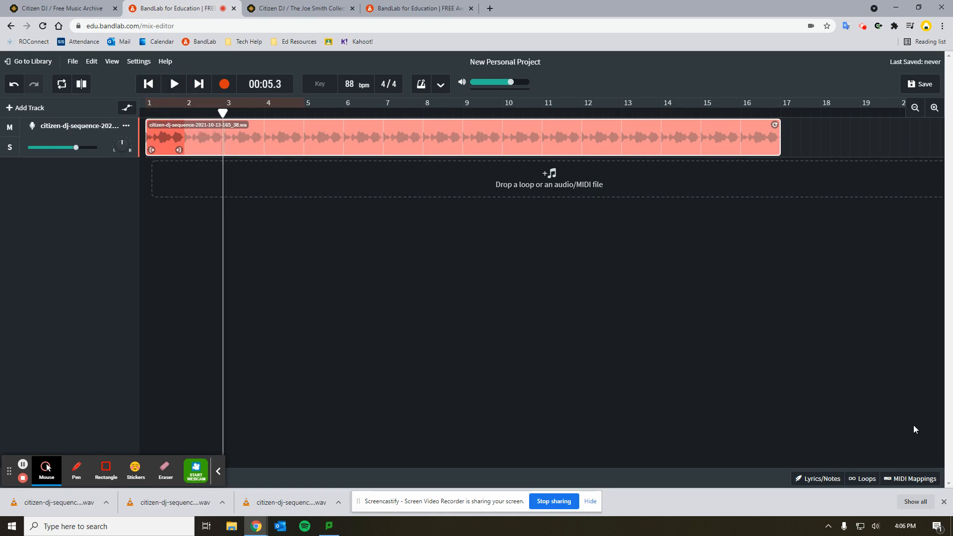
# Step: Browse the individual loops in the loop library and filter them by the Bass instrument
pyautogui.click(868, 479)
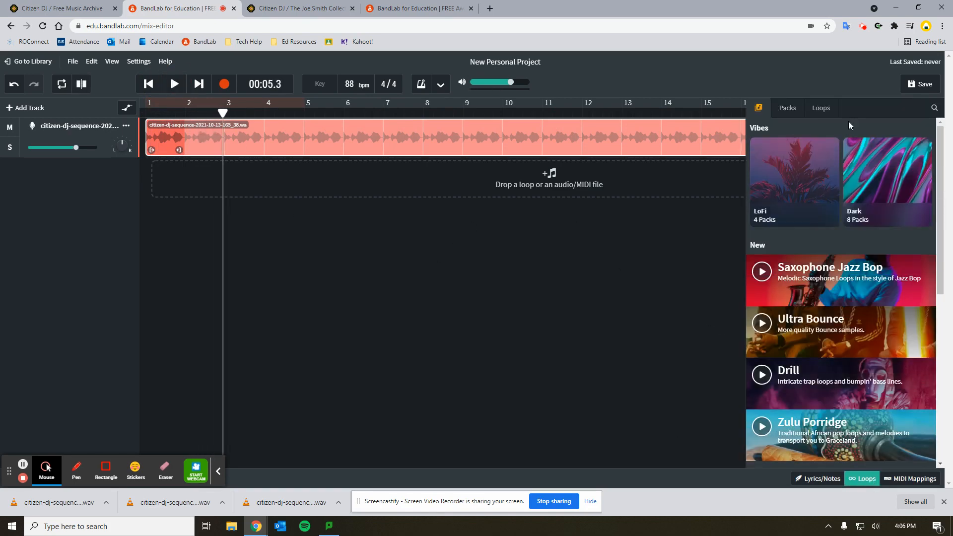
pyautogui.click(824, 113)
pyautogui.scroll(-5, 819, 263)
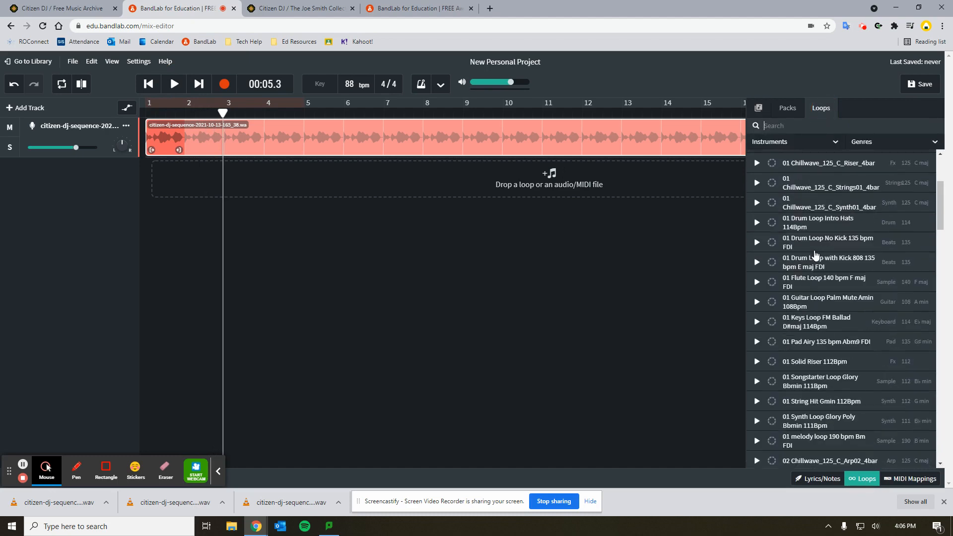
pyautogui.scroll(-5, 818, 263)
pyautogui.click(802, 142)
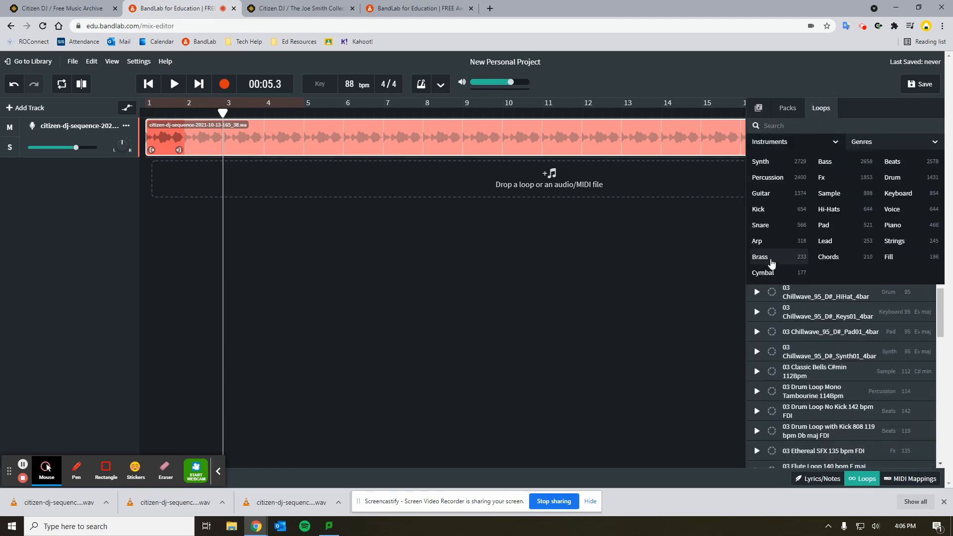
pyautogui.click(825, 161)
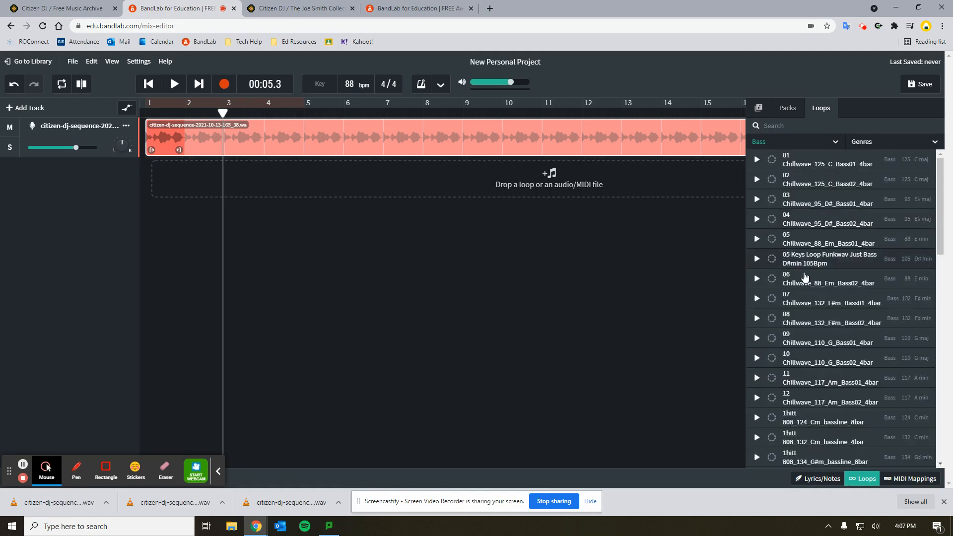
# Step: Preview bass loops and add Attitude Bass 01 as a new track starting at bar 1
pyautogui.scroll(-2, 802, 286)
pyautogui.scroll(-20, 803, 288)
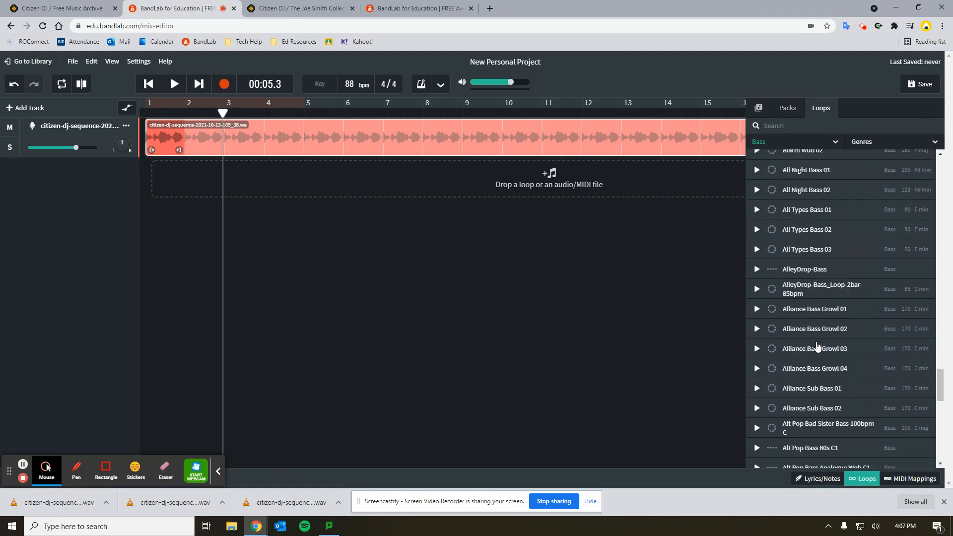
pyautogui.scroll(-4, 818, 345)
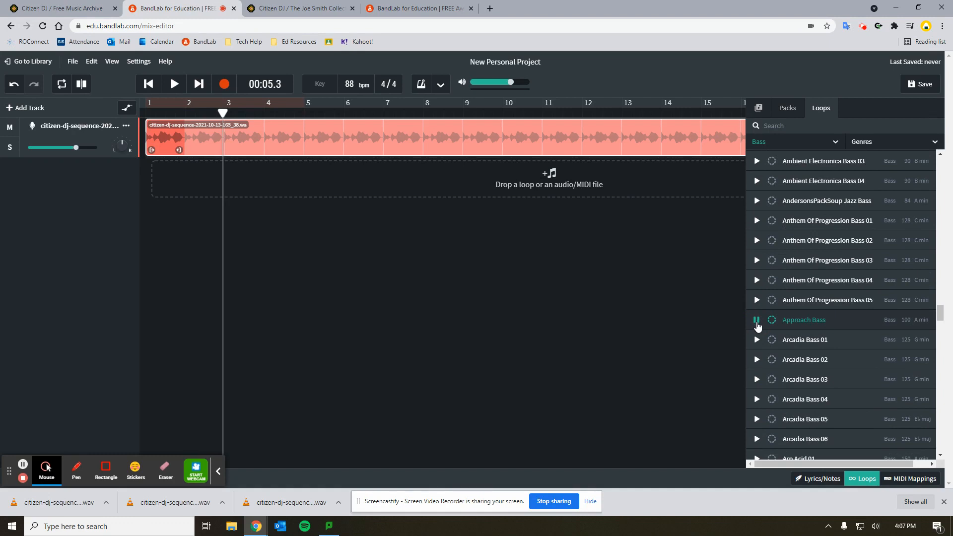
pyautogui.scroll(-7, 757, 321)
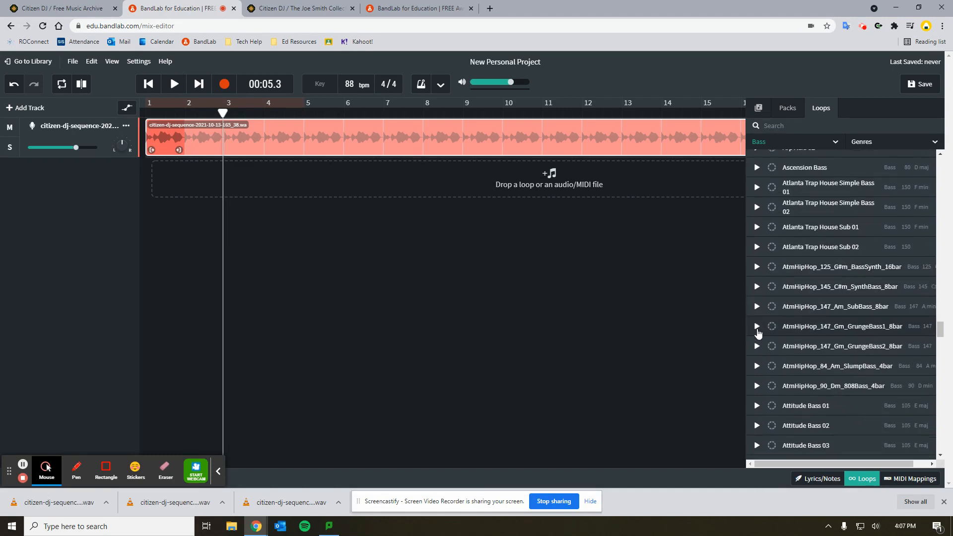
pyautogui.click(756, 405)
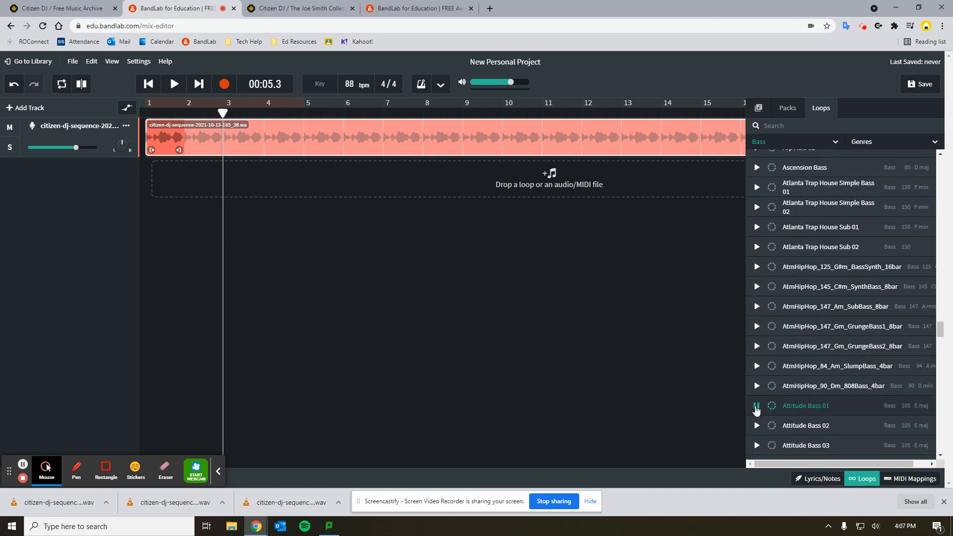
pyautogui.scroll(-4, 756, 408)
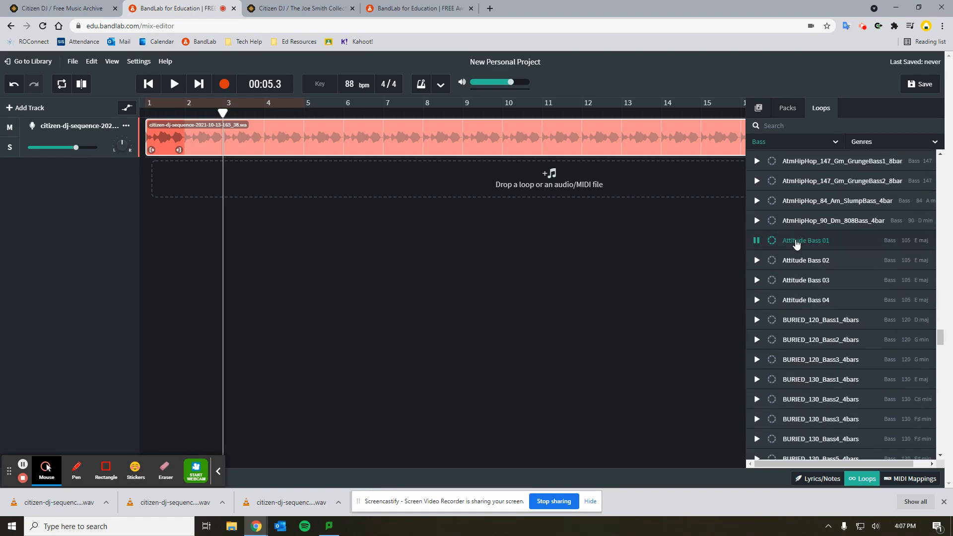
pyautogui.moveTo(805, 243); pyautogui.dragTo(207, 176)
pyautogui.click(212, 175)
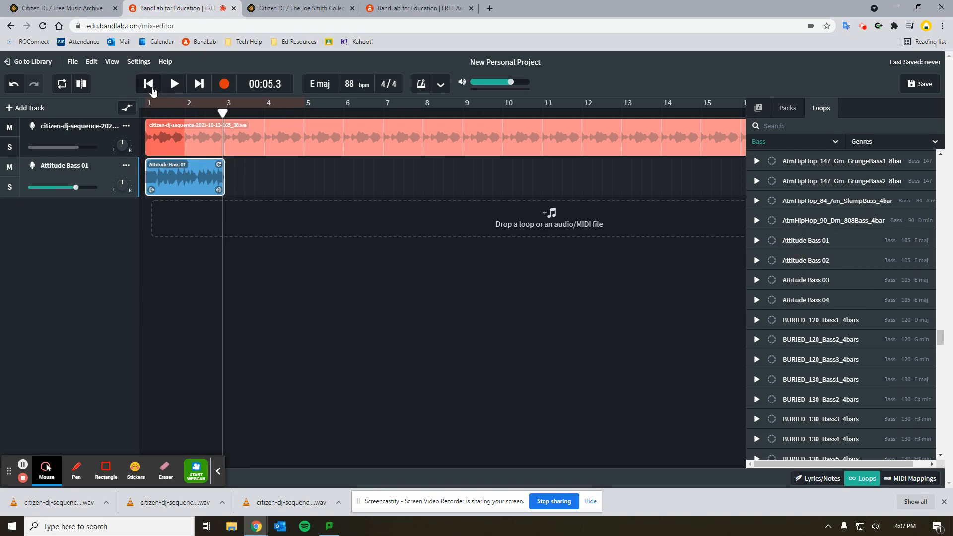
# Step: Play the mix from the start, then delete the Attitude Bass 01 region from its track
pyautogui.click(148, 84)
pyautogui.click(173, 84)
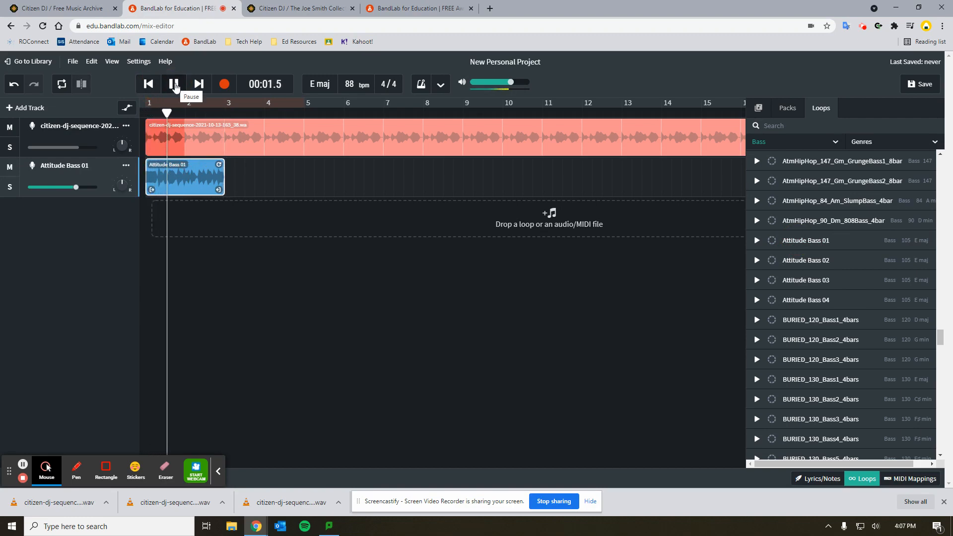
pyautogui.press('space')
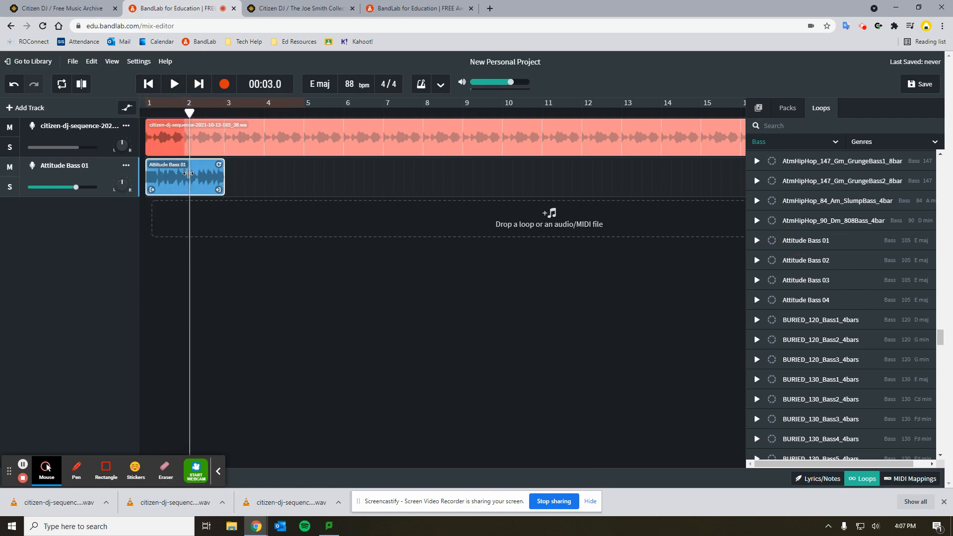
pyautogui.press('Delete')
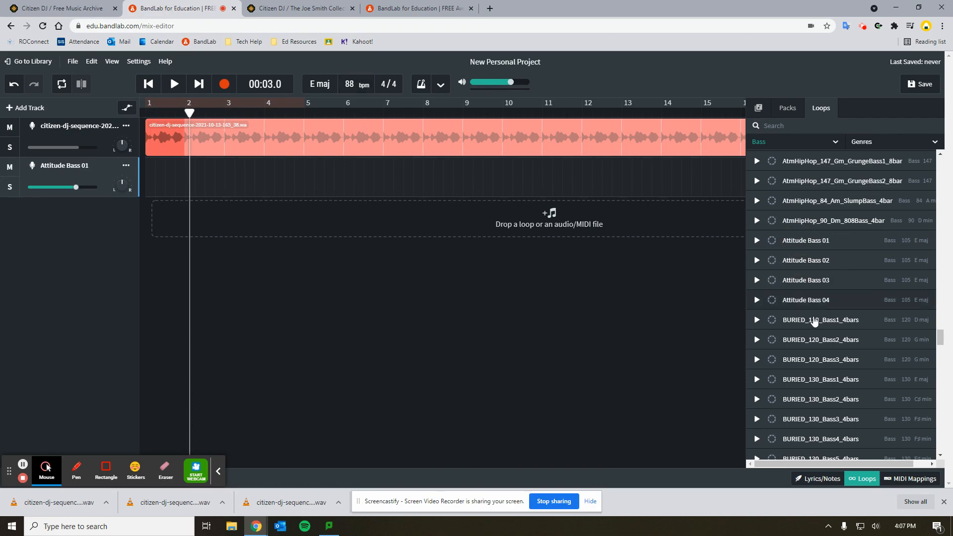
pyautogui.scroll(-15, 814, 322)
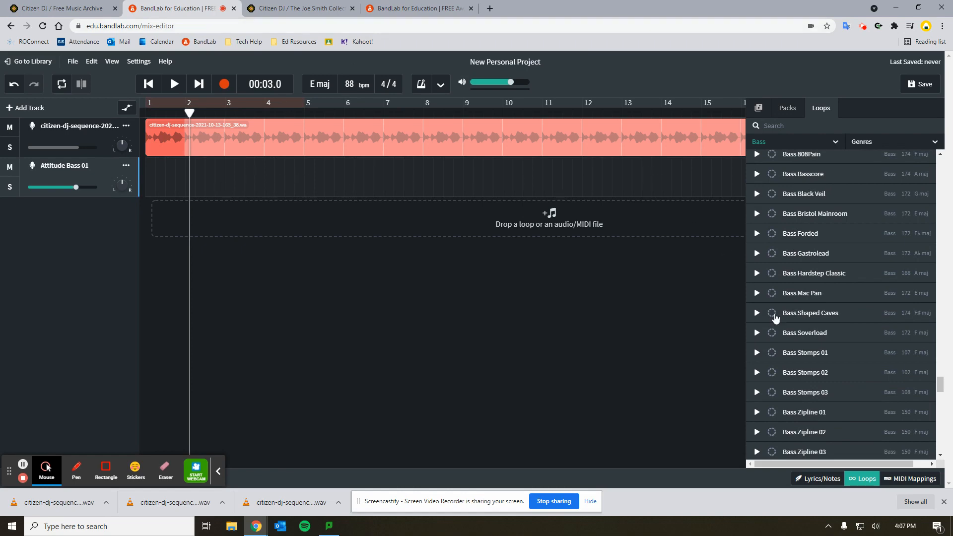
pyautogui.scroll(-10, 775, 318)
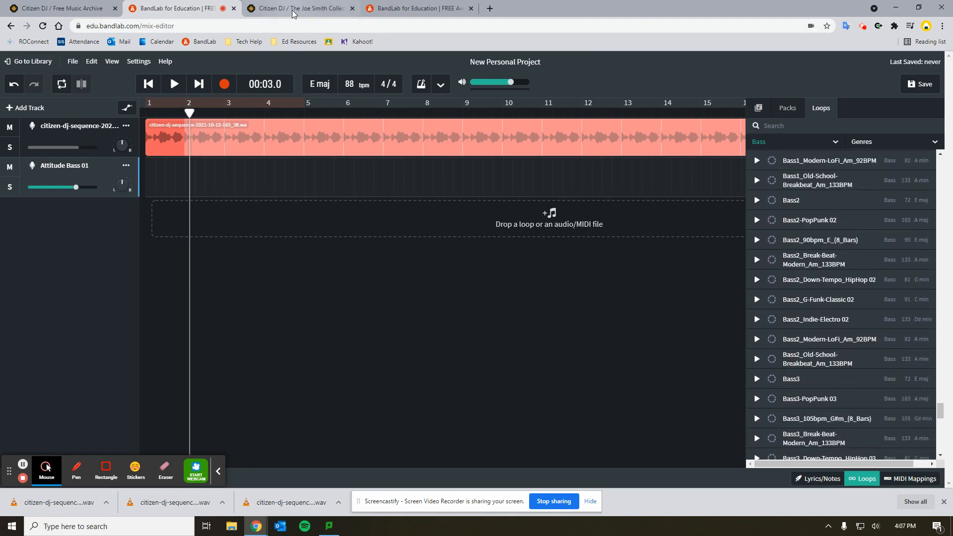
# Step: Switch to the Citizen DJ Joe Smith Collection remix, and play then stop the longer source audio excerpt among the access options
pyautogui.click(293, 9)
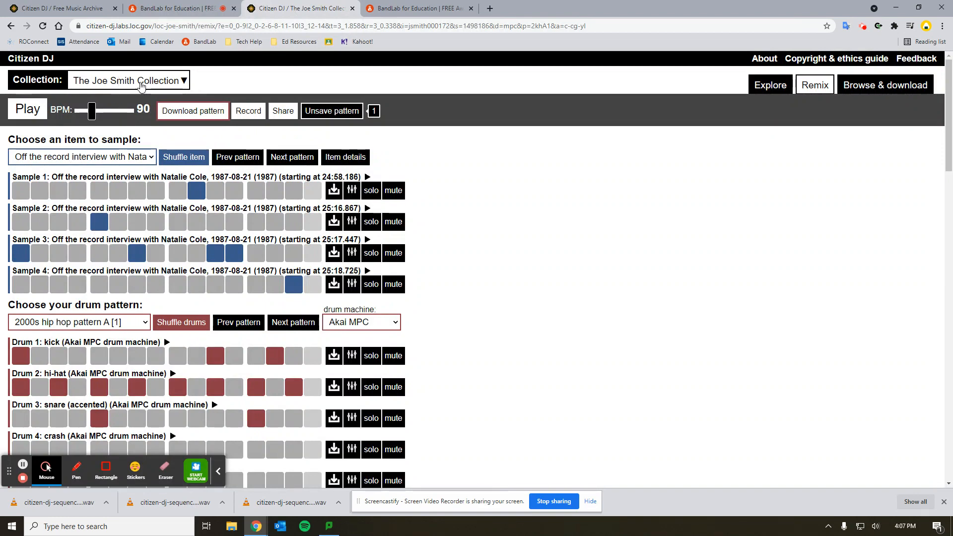
pyautogui.scroll(-10, 513, 307)
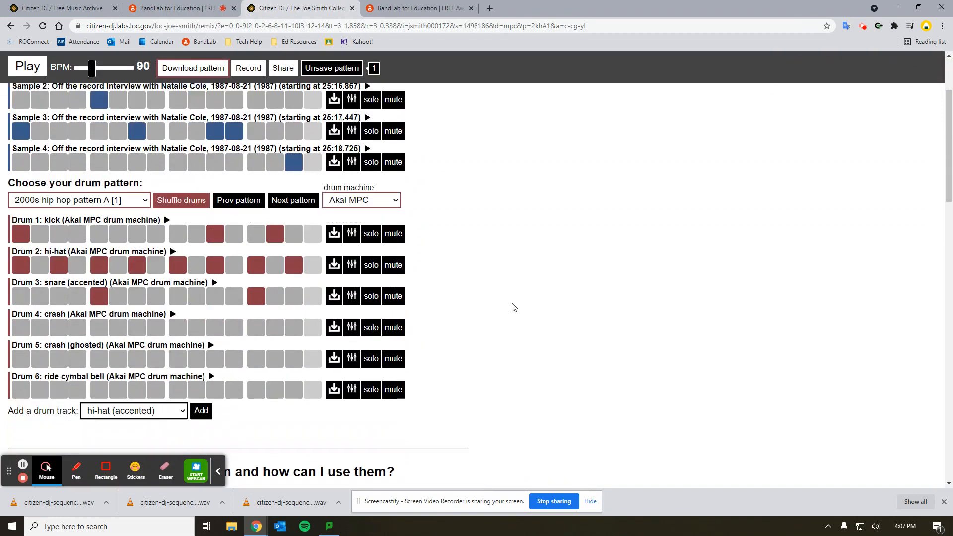
pyautogui.scroll(-5, 513, 307)
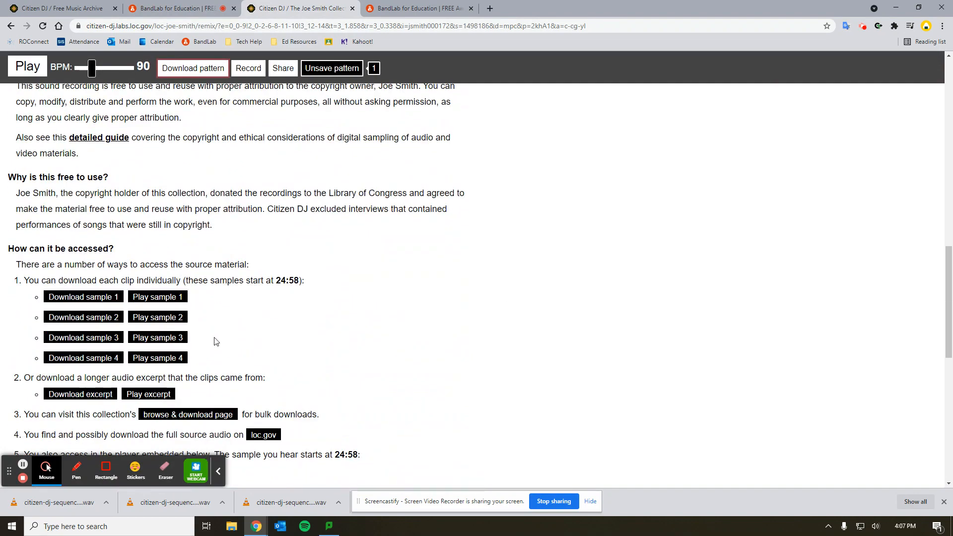
pyautogui.scroll(-8, 148, 397)
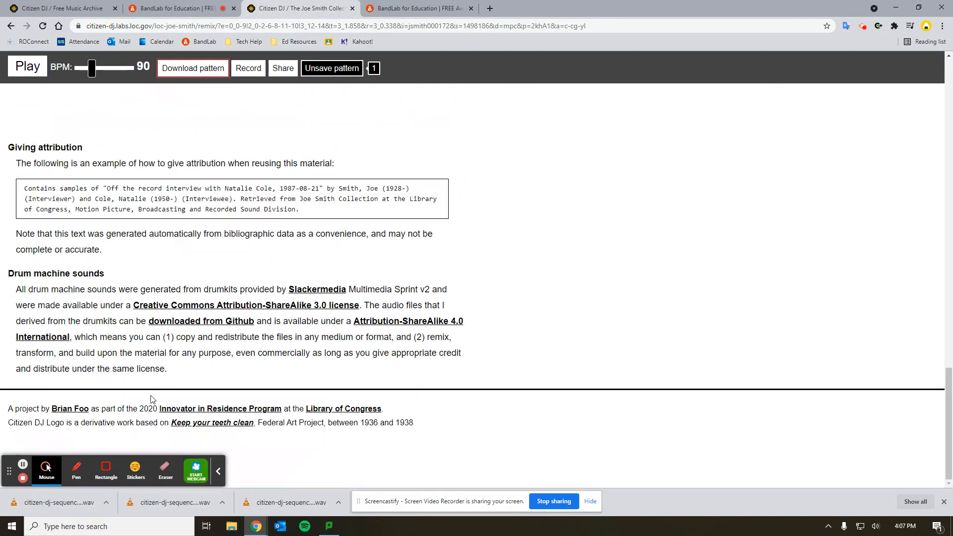
pyautogui.scroll(8, 145, 270)
pyautogui.click(143, 283)
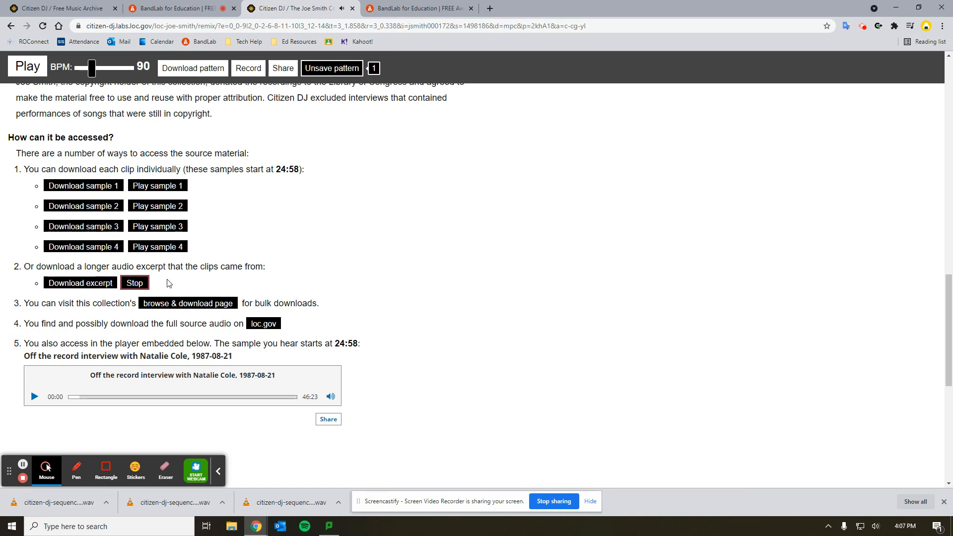
pyautogui.click(135, 283)
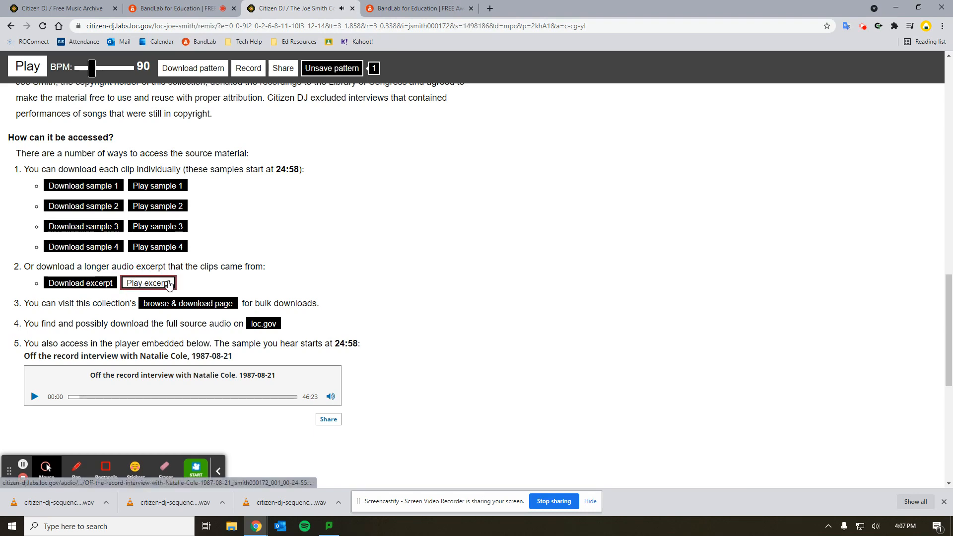
# Step: Listen to the individual interview sample clips of the remix one at a time
pyautogui.scroll(20, 293, 277)
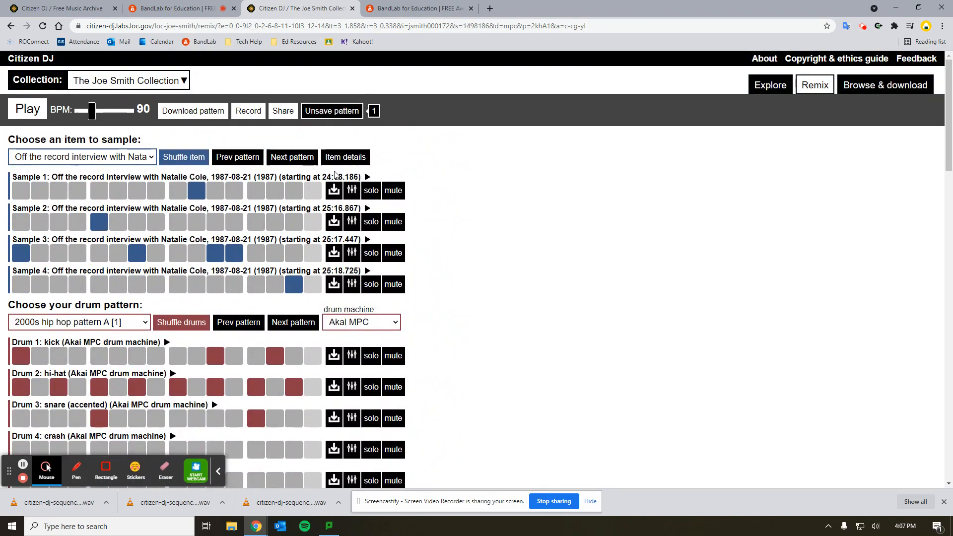
pyautogui.click(367, 177)
pyautogui.click(367, 178)
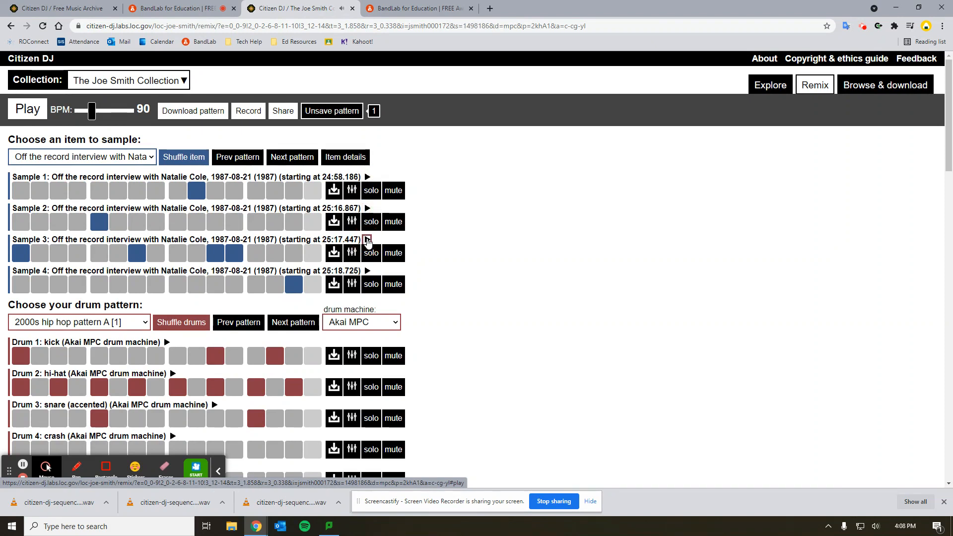
pyautogui.click(368, 270)
pyautogui.click(367, 209)
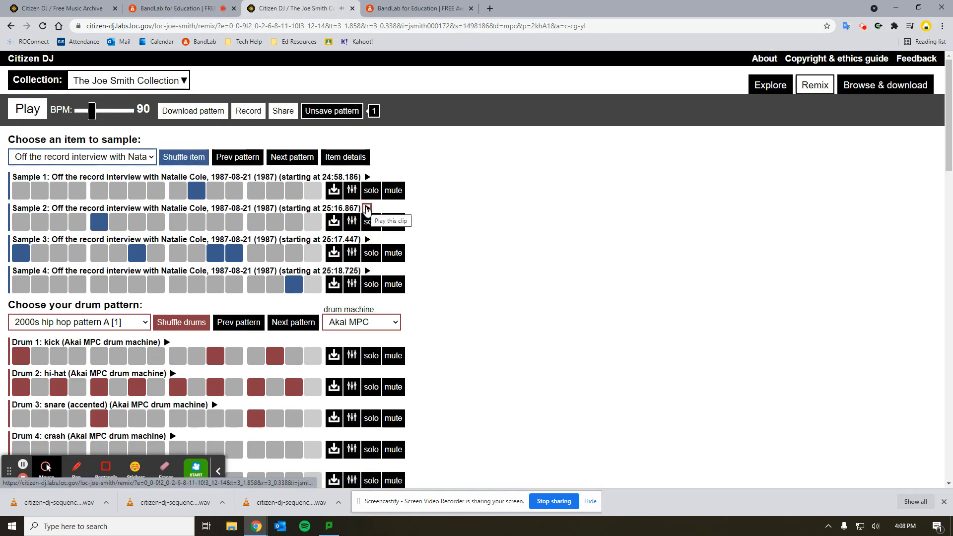
# Step: Play the full sample and drum pattern at 90 BPM twice, stopping it after each listen
pyautogui.click(27, 110)
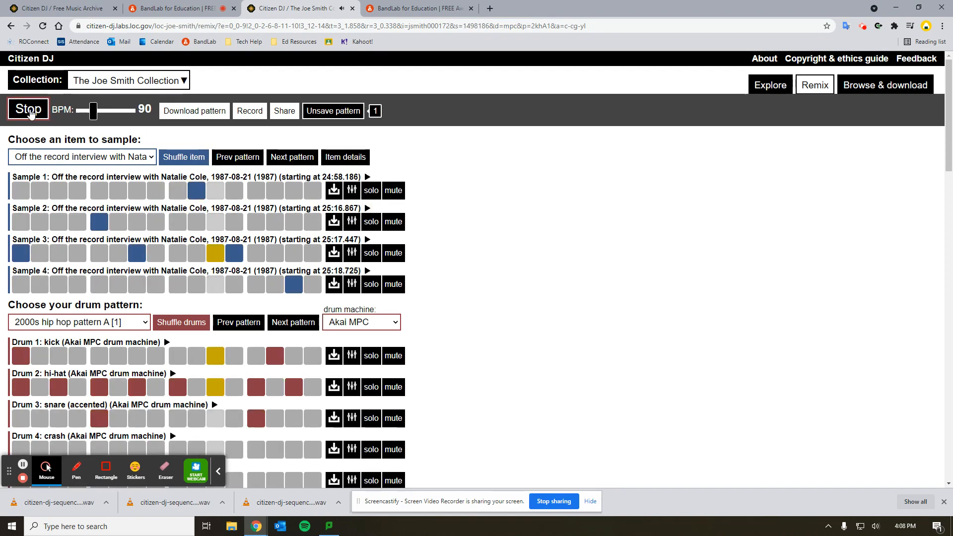
pyautogui.click(31, 114)
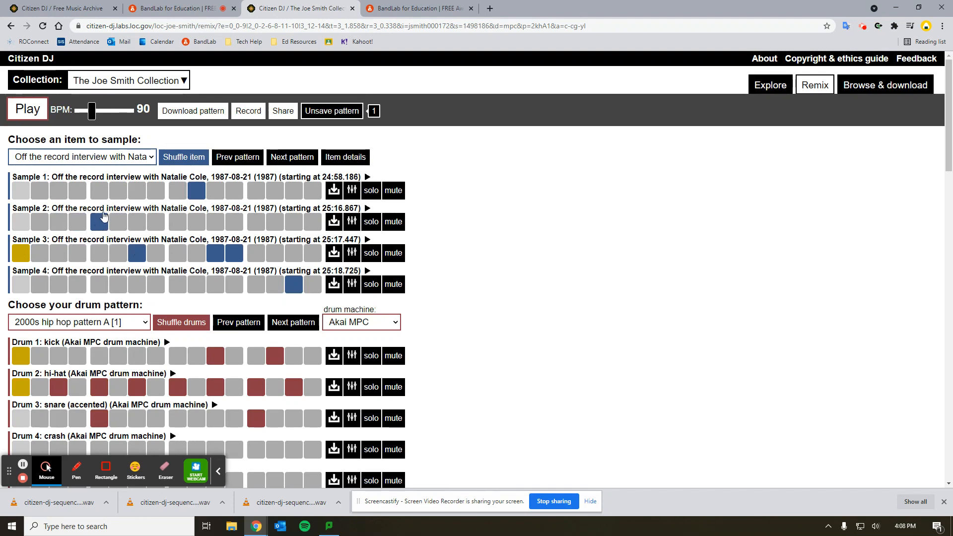
pyautogui.click(33, 111)
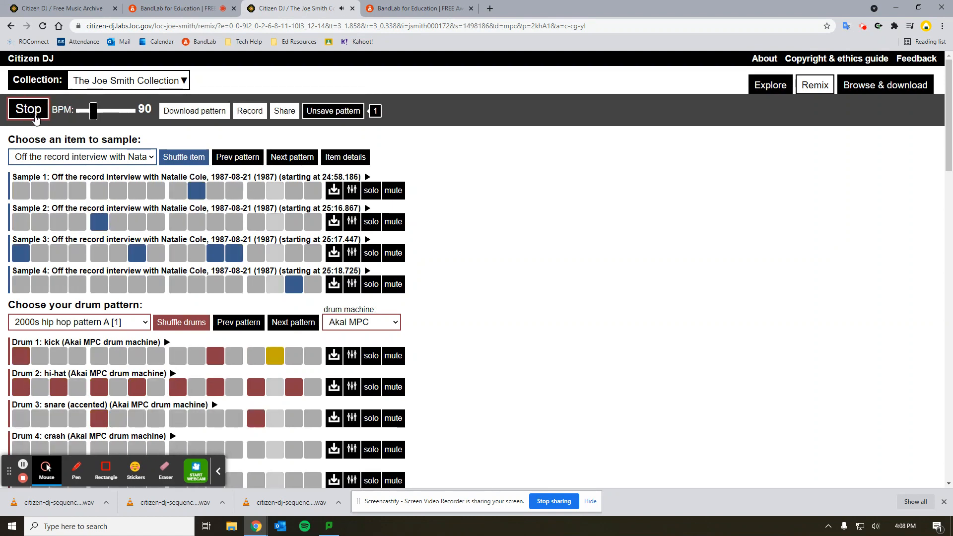
pyautogui.click(34, 115)
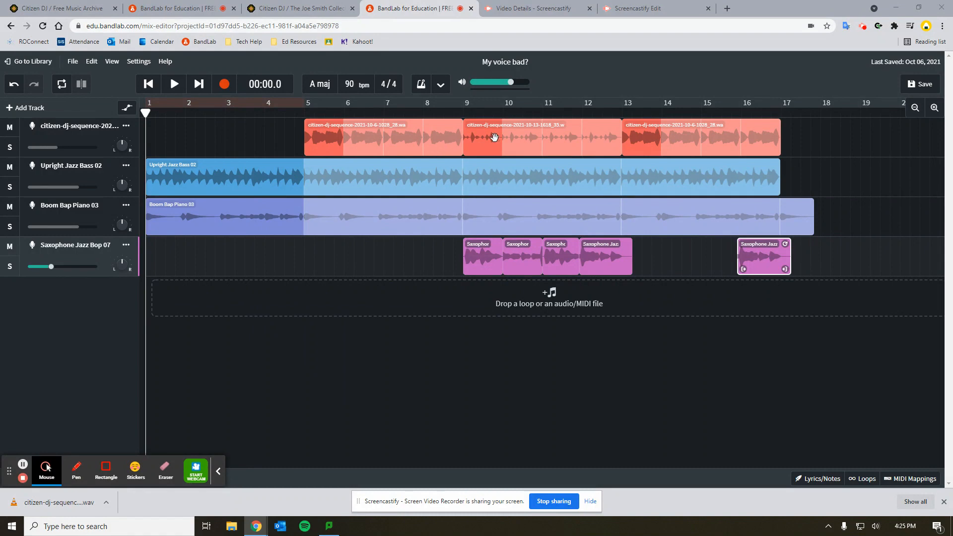
# Step: Switch to the Citizen DJ remix, mute all four interview samples, and play then stop the drum pattern on its own
pyautogui.click(302, 10)
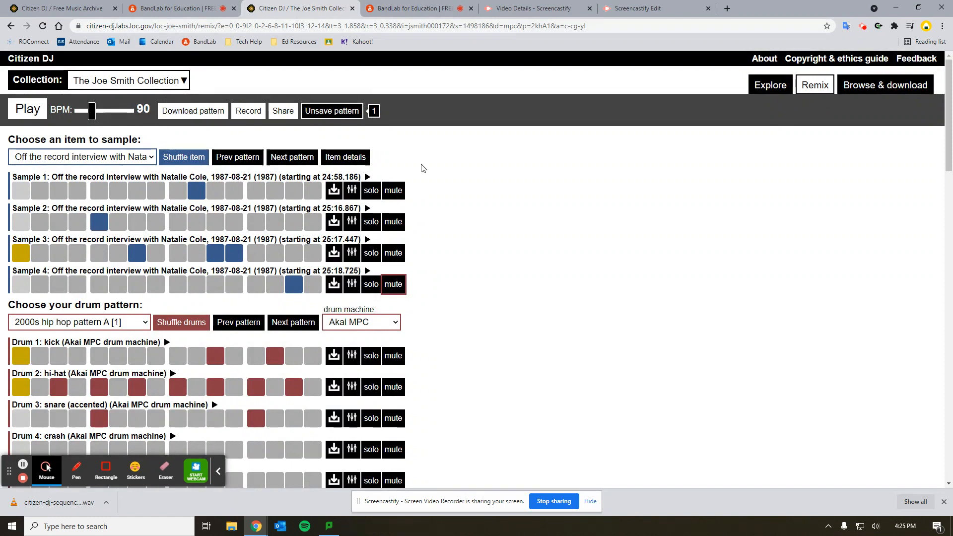
pyautogui.click(393, 190)
pyautogui.click(393, 222)
pyautogui.click(392, 253)
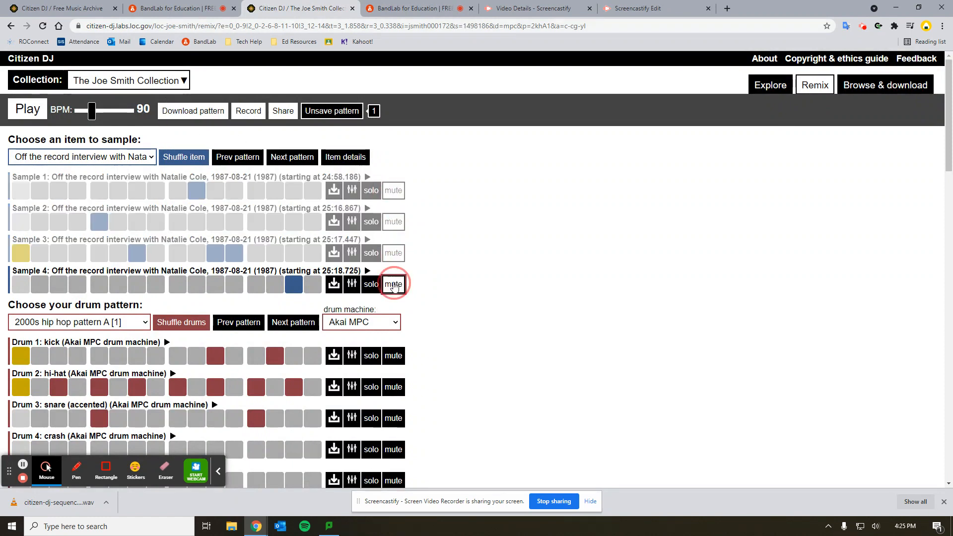
pyautogui.click(392, 284)
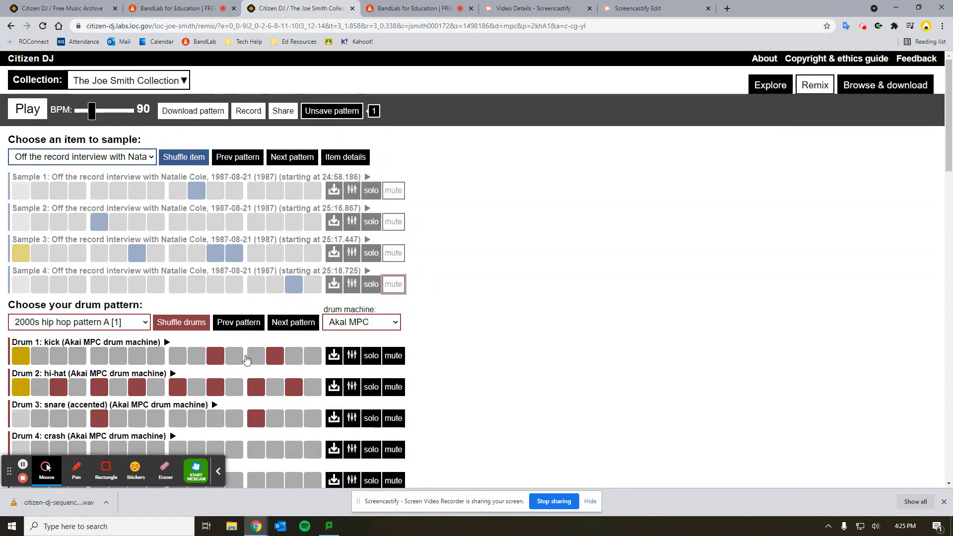
pyautogui.click(27, 111)
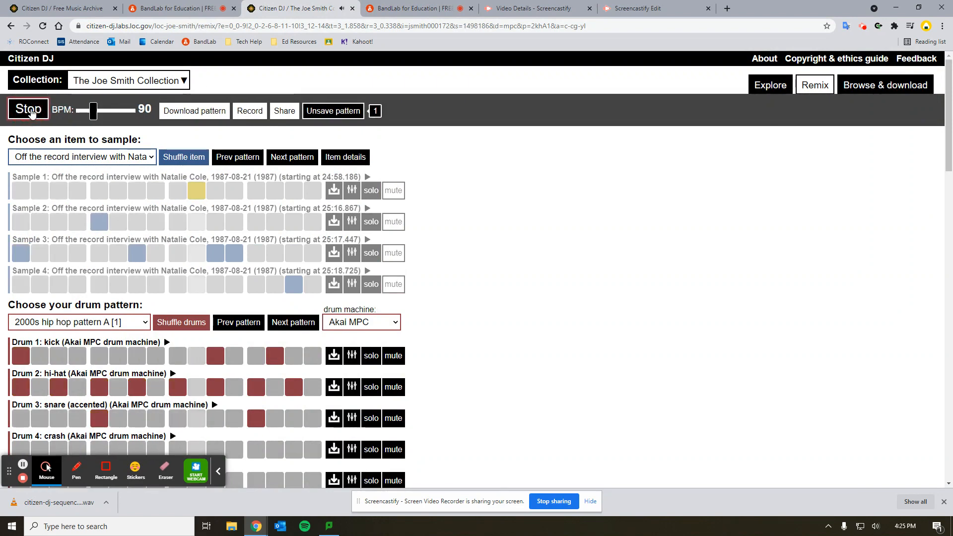
pyautogui.click(30, 112)
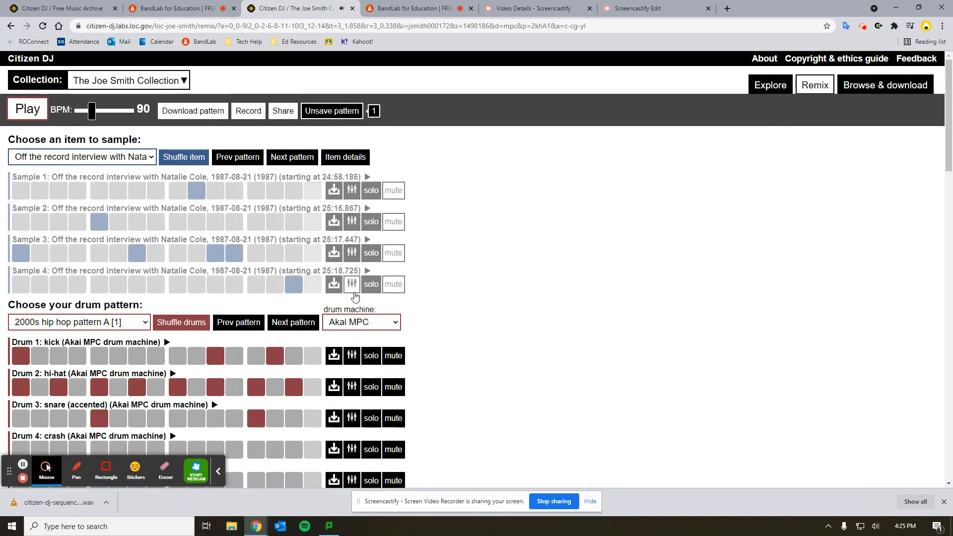
# Step: Return to the BandLab project and play the full arrangement from the start, stopping it at the end
pyautogui.click(420, 8)
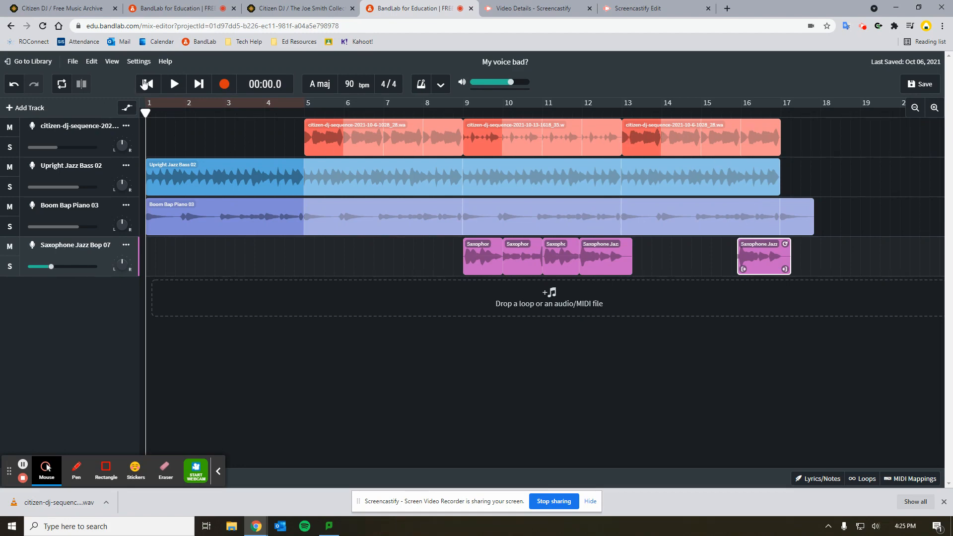
pyautogui.click(175, 85)
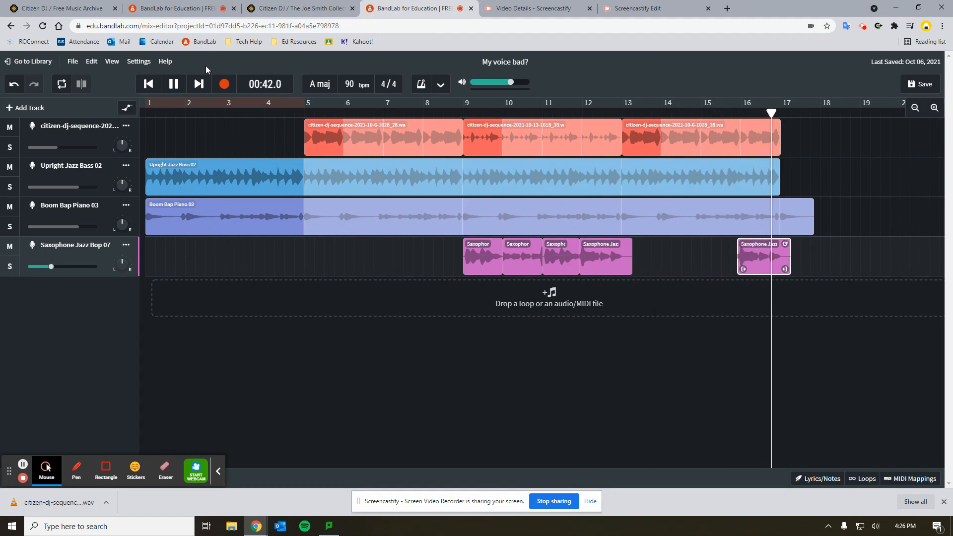
pyautogui.click(177, 85)
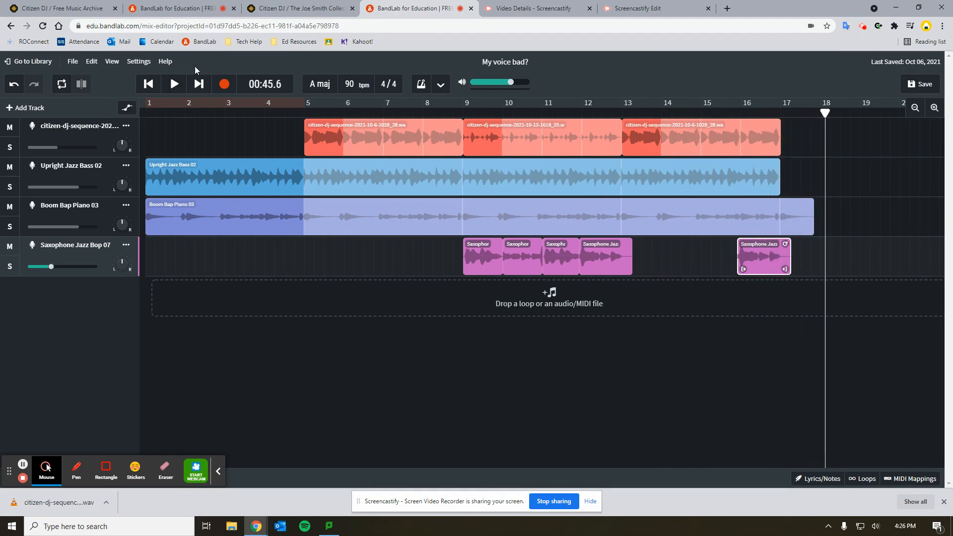